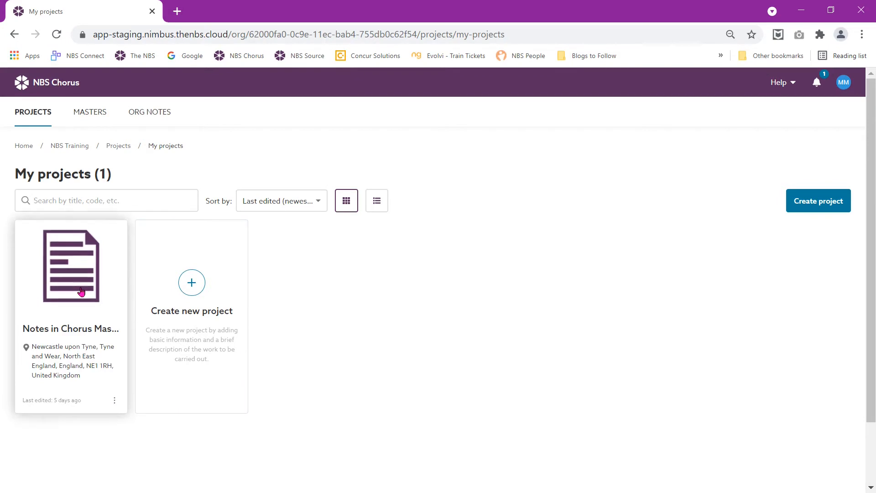
Step: Open the Notes in Chorus Masterclass project's Main Residence specification and show the spec notes for F10 clause 110 Clay facing brickwork
left_click(82, 291)
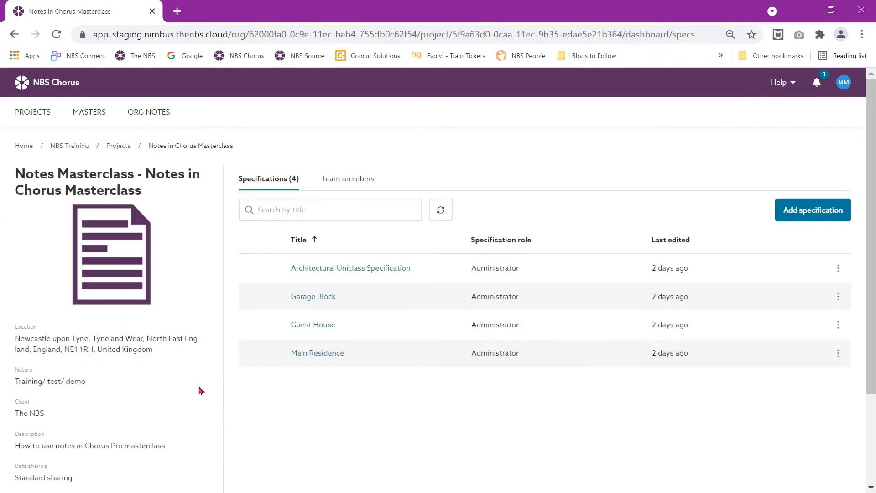
left_click(323, 358)
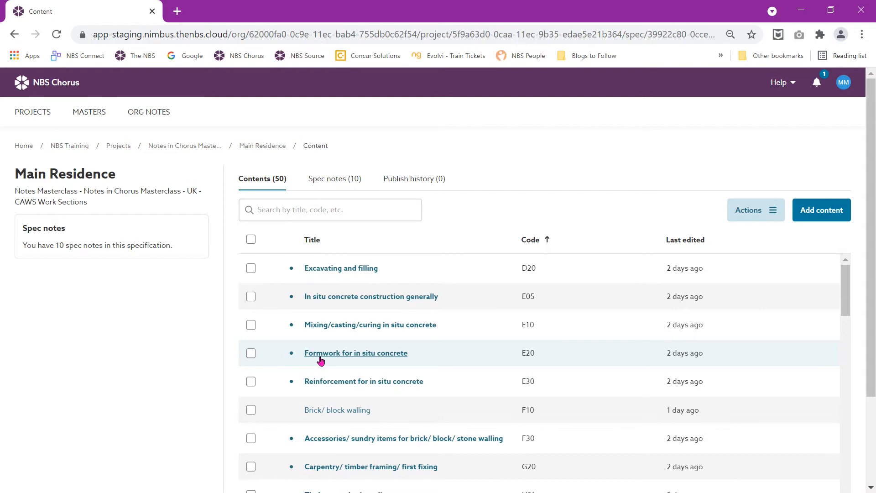
left_click(339, 413)
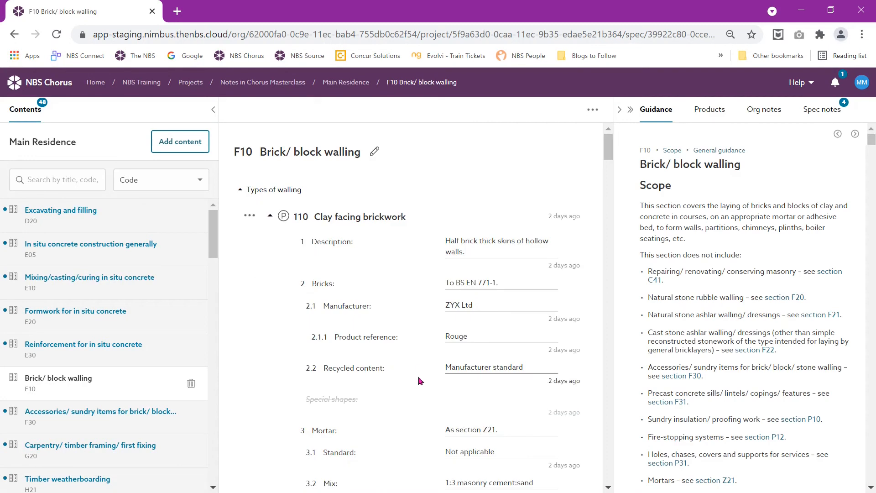
left_click(423, 368)
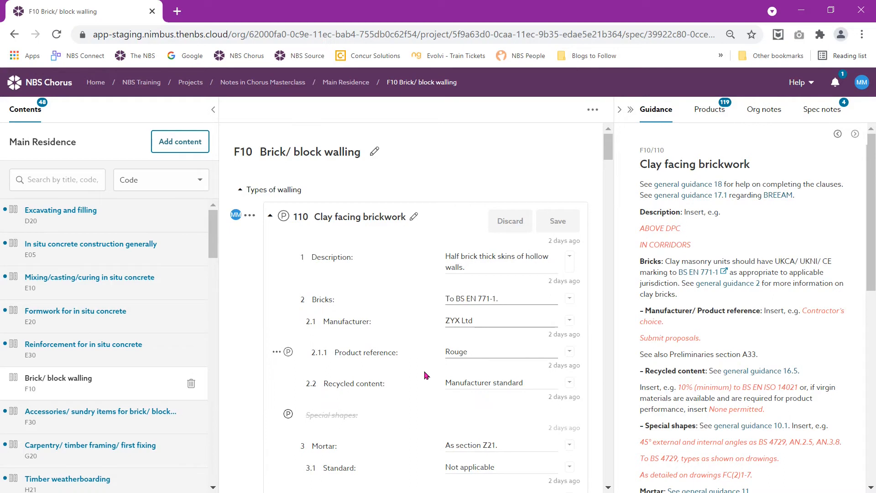
left_click(814, 119)
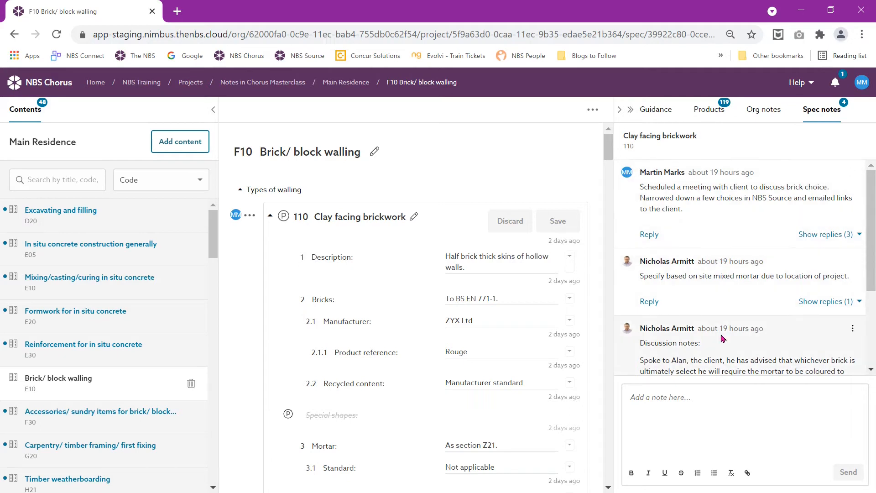
Step: Expand the replies to the brick choice meeting note, read through the discussion, and collapse the thread
left_click(831, 242)
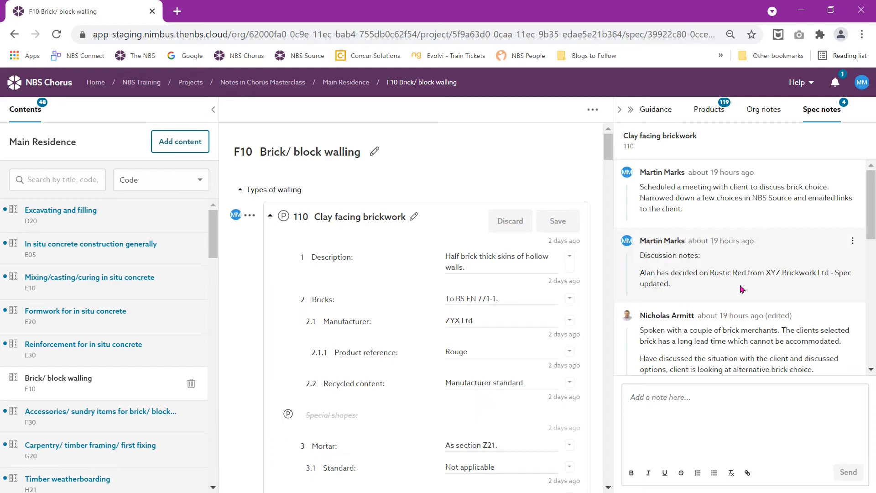
scroll(742, 289, "down", 1)
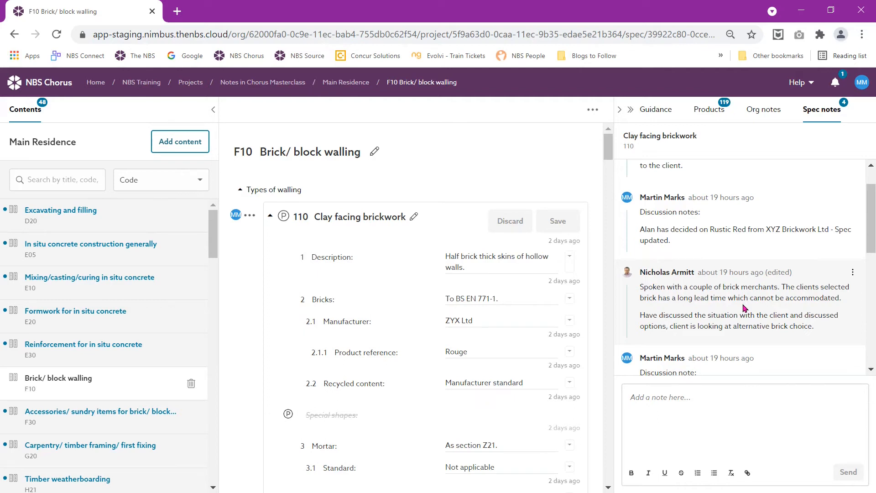
scroll(710, 335, "down", 2)
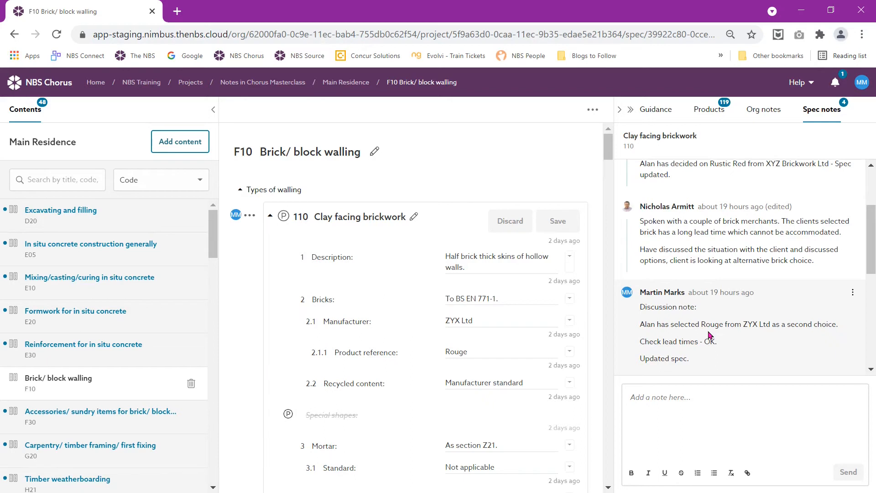
scroll(731, 330, "down", 1)
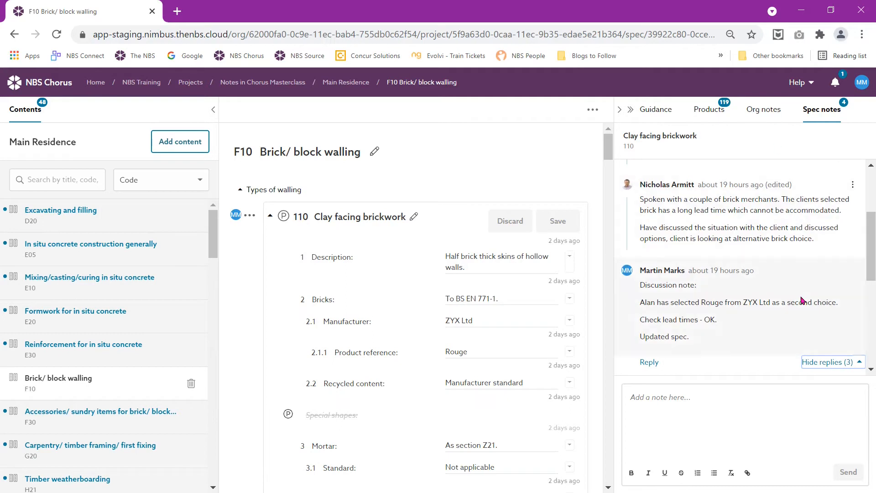
left_click(830, 363)
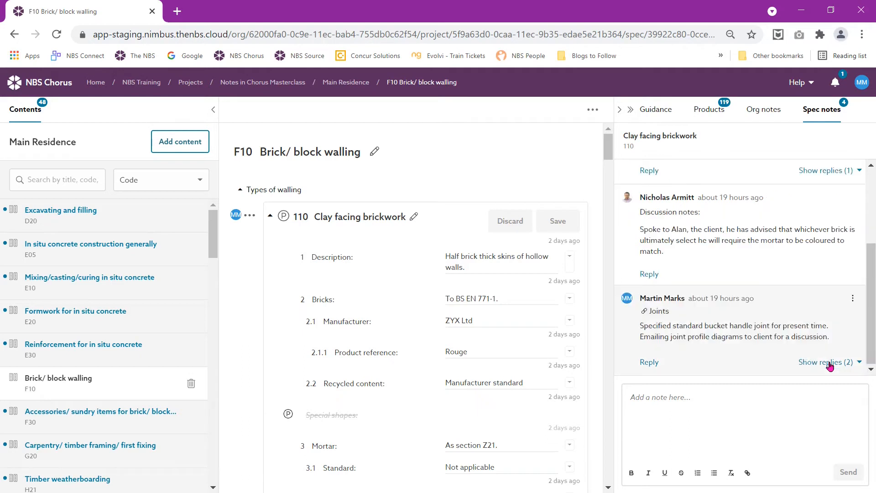
Step: Read the remaining notes on clause 110, expanding and collapsing the replies to the Joints note
scroll(821, 341, "up", 3)
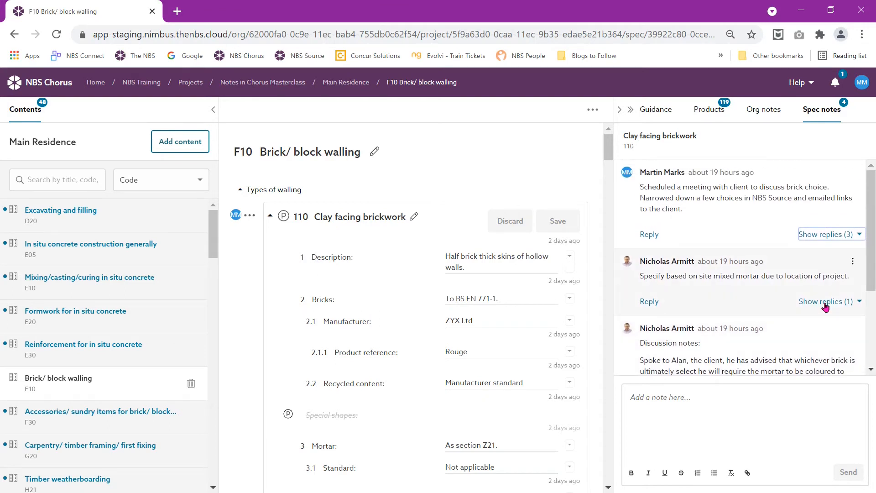
scroll(826, 307, "down", 4)
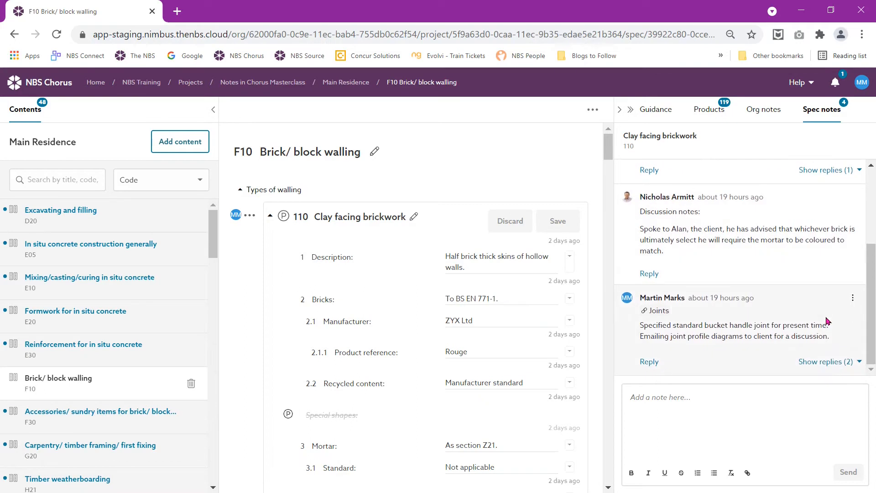
left_click(831, 362)
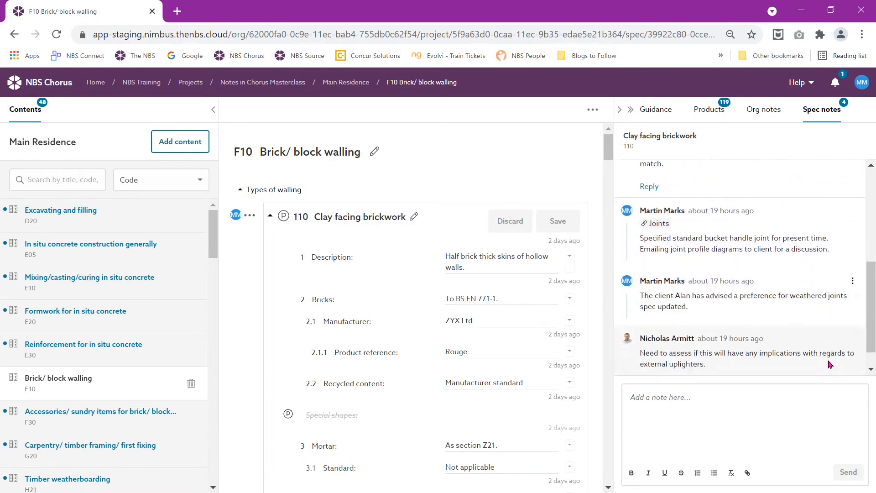
left_click(829, 364)
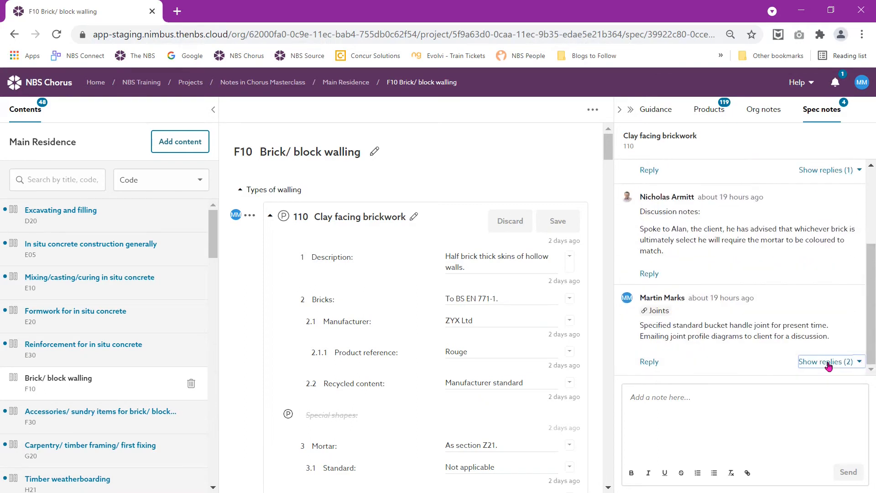
scroll(829, 363, "up", 3)
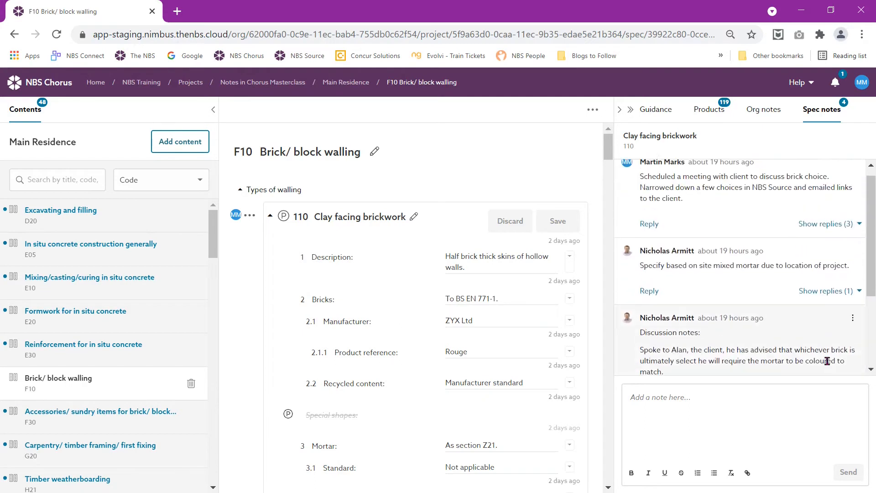
scroll(828, 361, "up", 1)
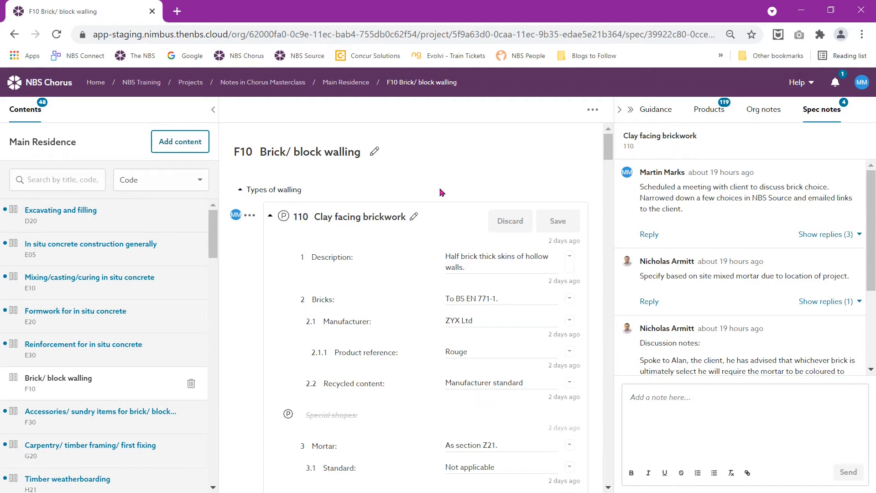
Step: Select clause 255 Concrete facing blockwork in the same section to check its spec notes
scroll(440, 249, "down", 2)
scroll(440, 249, "down", 12)
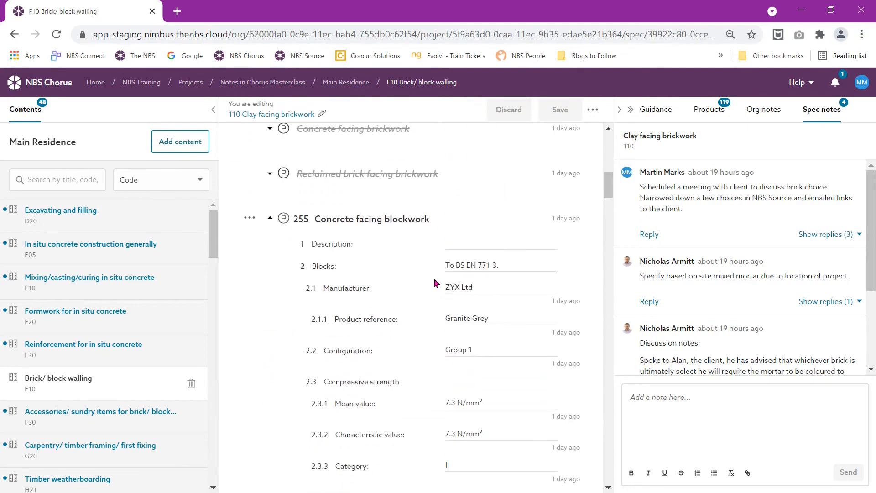
left_click(413, 299)
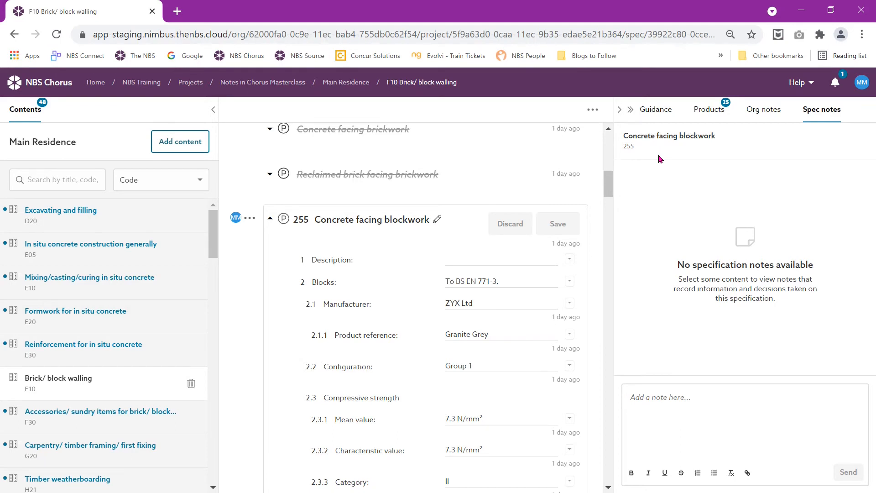
Step: Open section F10 Brick/ block walling in the Guest House specification and check the spec notes for clause 110 Clay facing brickwork
left_click(289, 82)
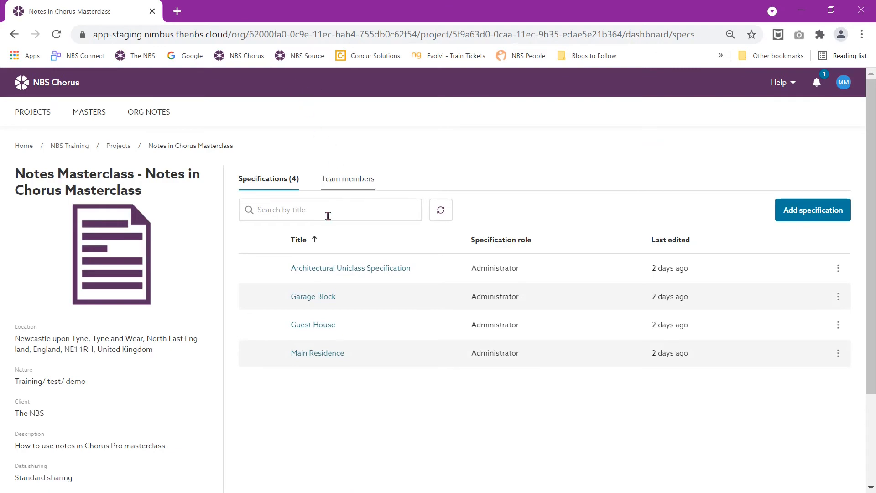
left_click(310, 327)
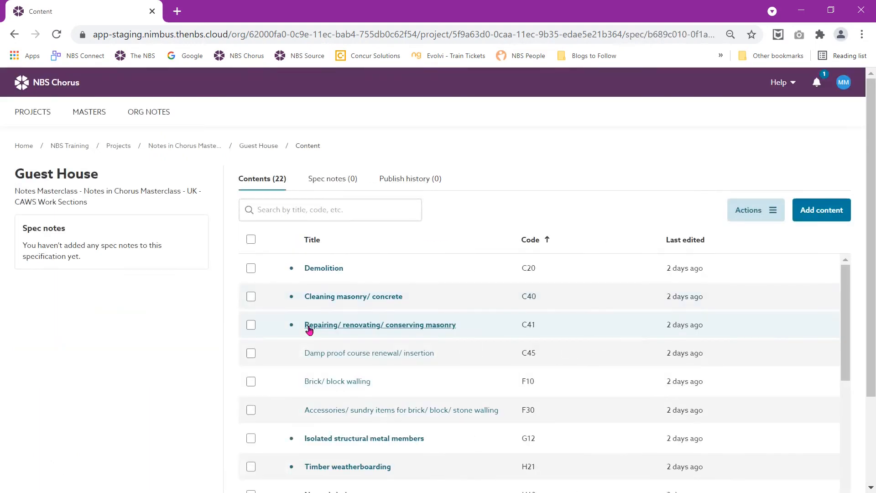
left_click(336, 382)
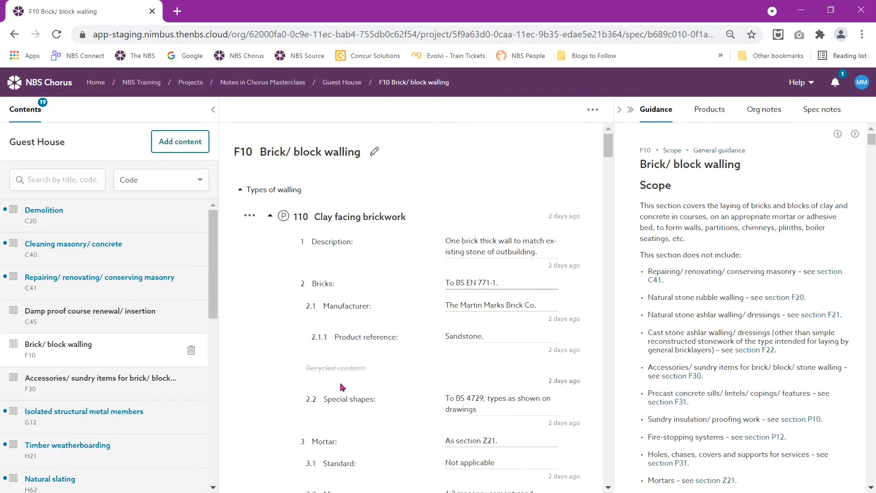
left_click(409, 377)
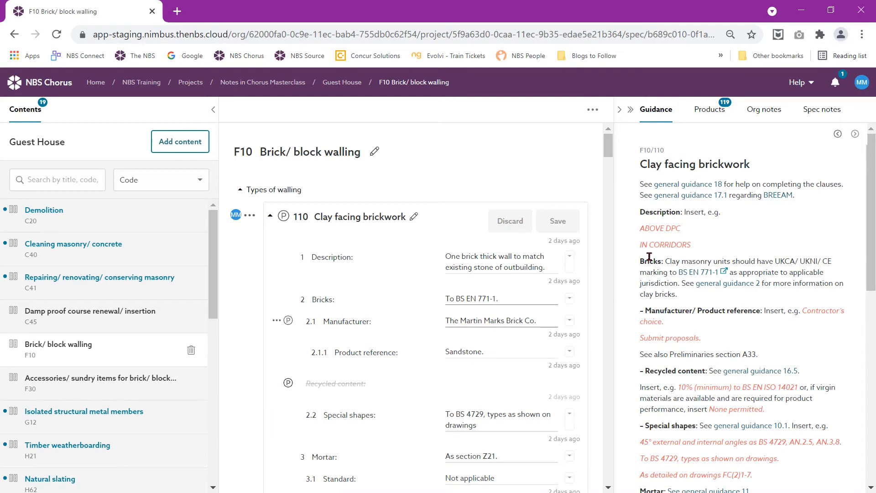
left_click(822, 115)
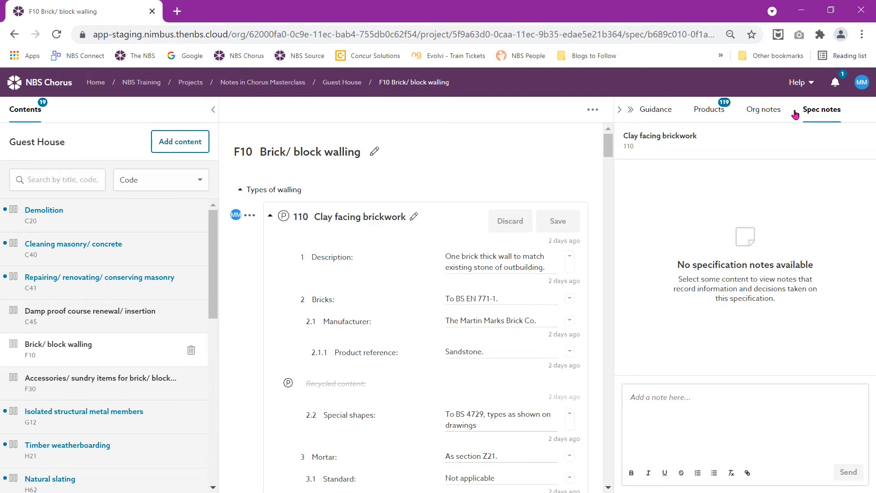
Step: Return to F10 Brick/ block walling in the Main Residence specification and show clause 110's spec notes
left_click(263, 84)
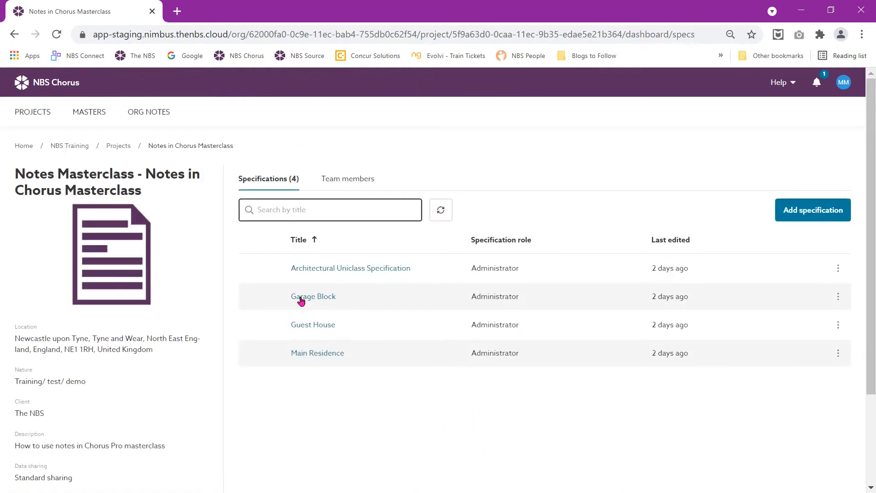
left_click(307, 360)
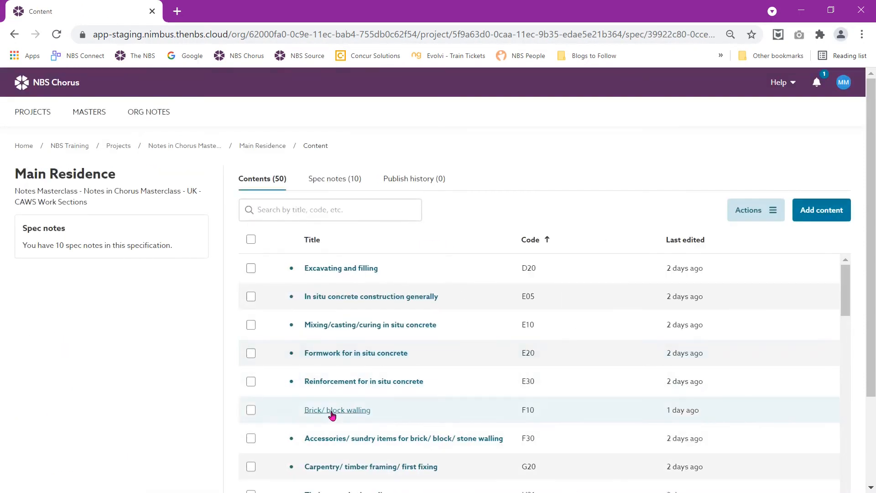
left_click(333, 414)
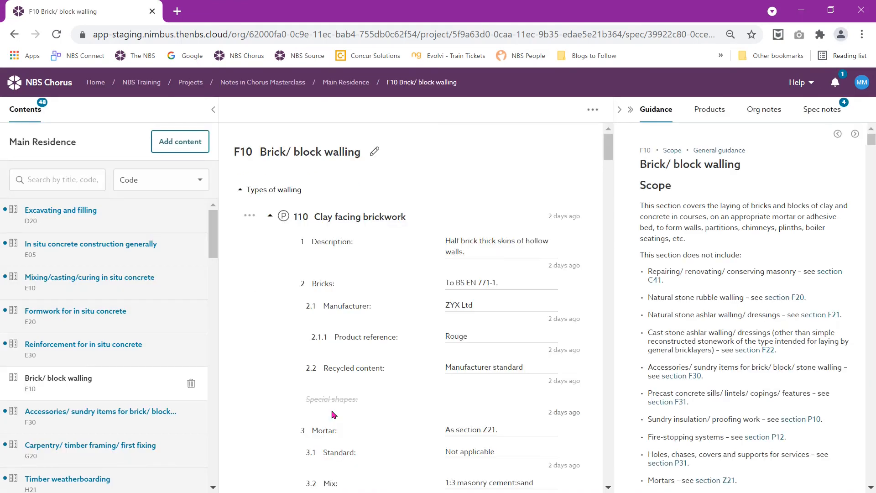
left_click(395, 391)
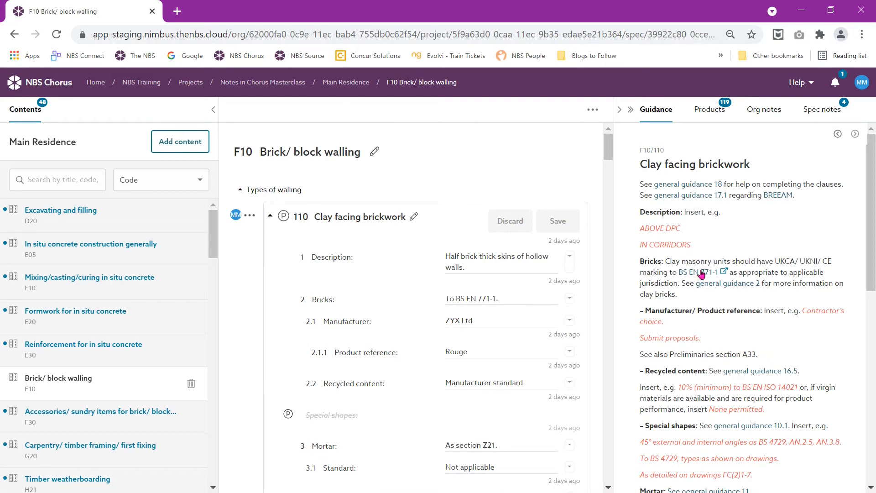
left_click(823, 118)
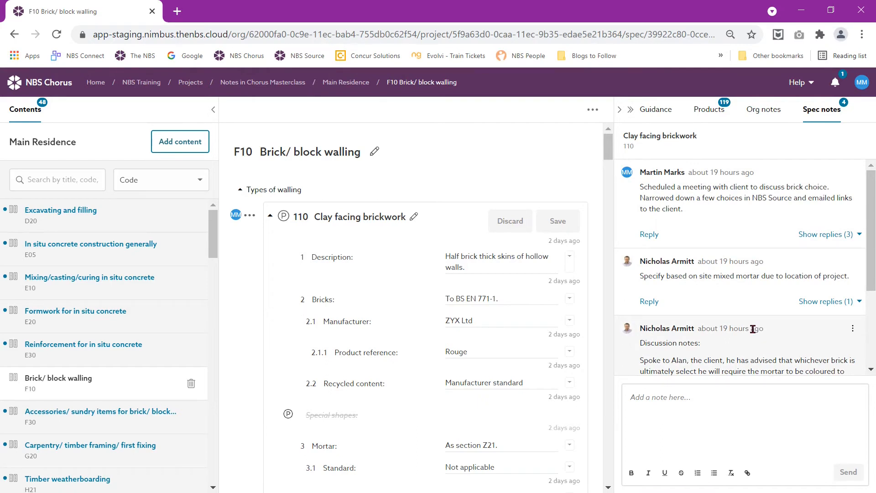
Step: Duplicate clause 110 Clay facing brickwork and check the spec notes of the duplicate
left_click(248, 216)
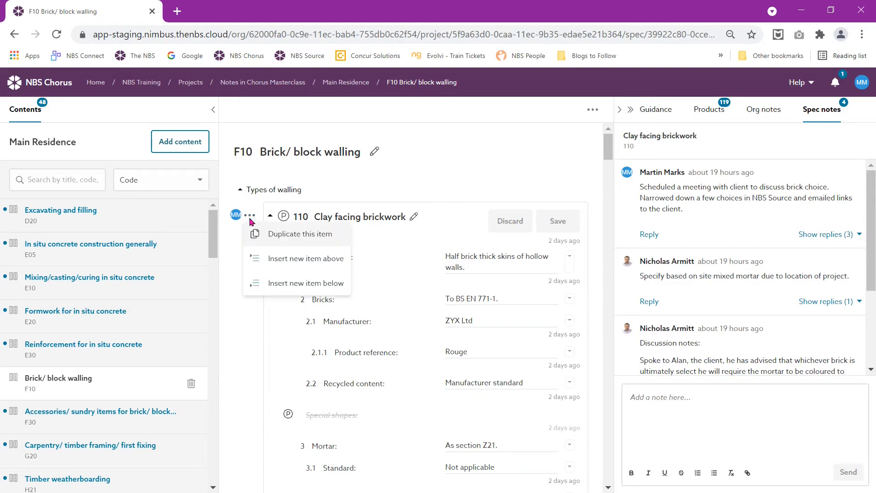
left_click(292, 246)
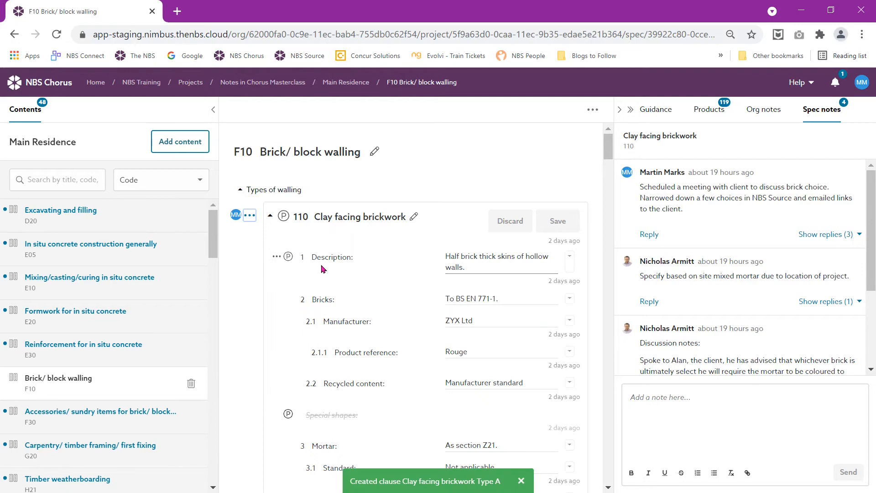
scroll(322, 269, "down", 2)
scroll(322, 269, "down", 5)
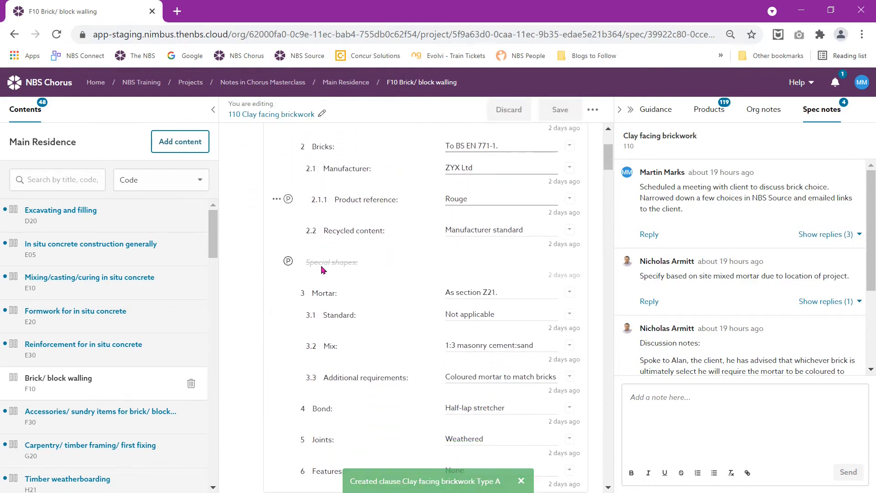
scroll(322, 269, "down", 2)
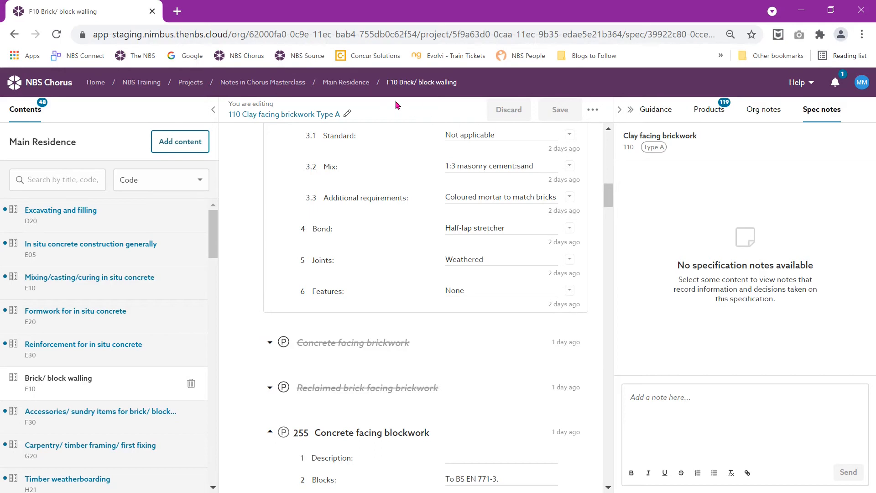
Step: Copy the F10 Brick/ block walling section from the Main Residence contents list to the clipboard
left_click(354, 83)
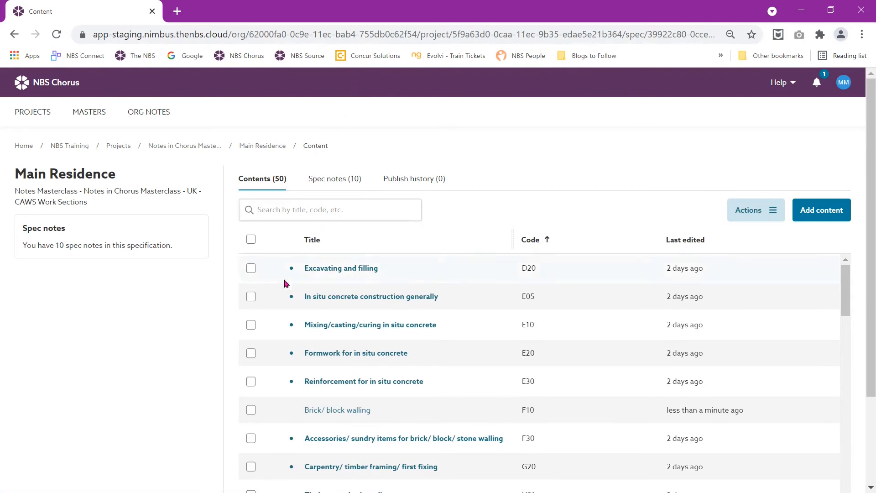
left_click(250, 411)
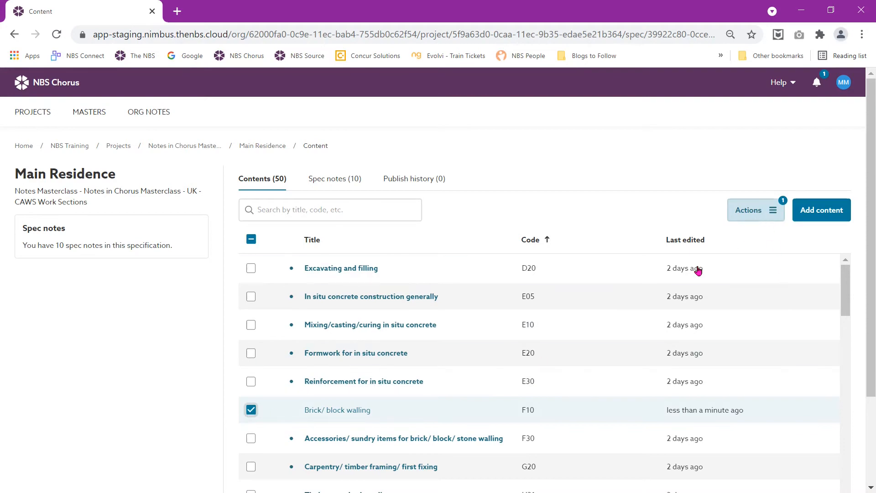
key("ctrl+c")
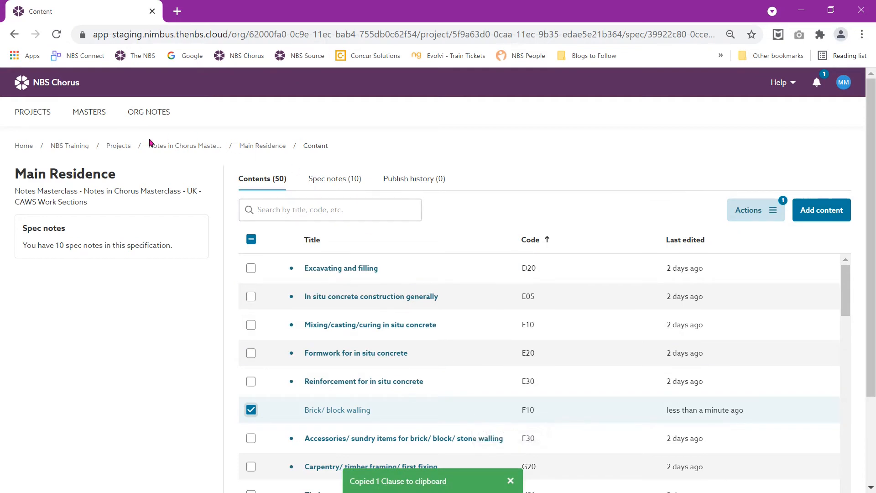
Step: Open the Garage Block specification in the Notes in Chorus Masterclass project and paste the copied F10 Brick/ block walling section into its contents
left_click(119, 147)
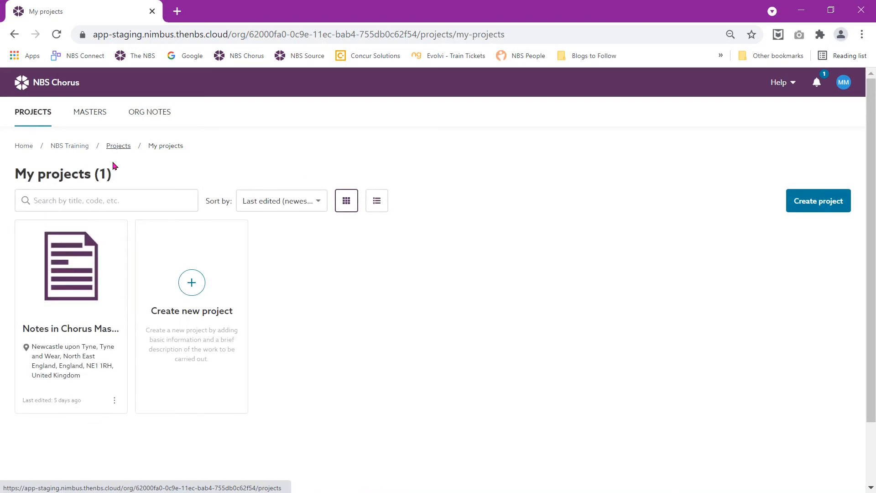
left_click(98, 264)
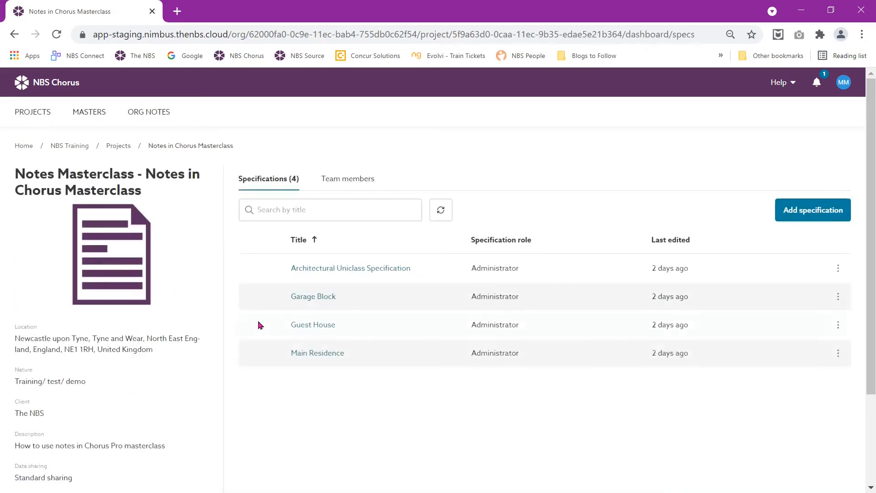
left_click(323, 301)
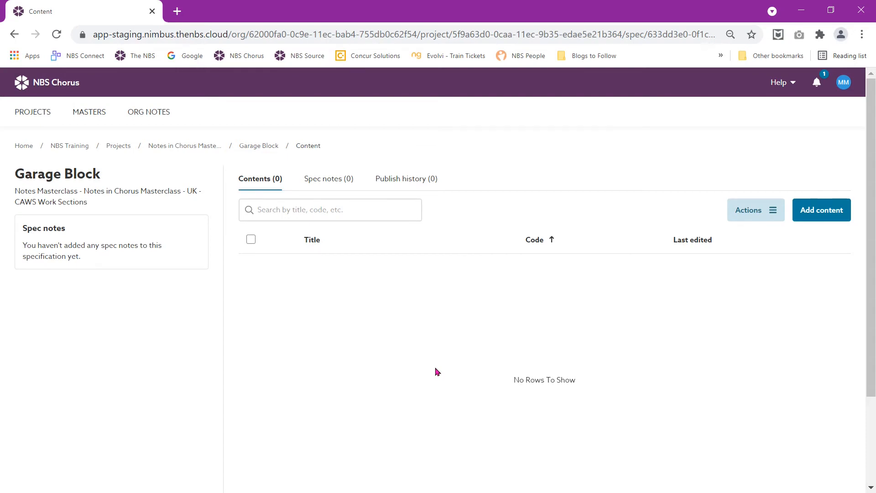
key("ctrl+v")
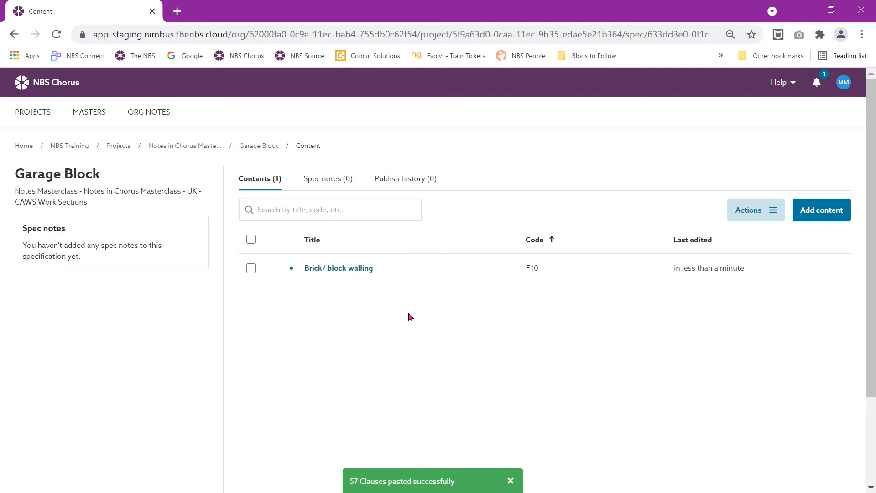
Step: Open the pasted F10 Brick/ block walling section and check the spec notes for clause 110 Clay facing brickwork
left_click(361, 273)
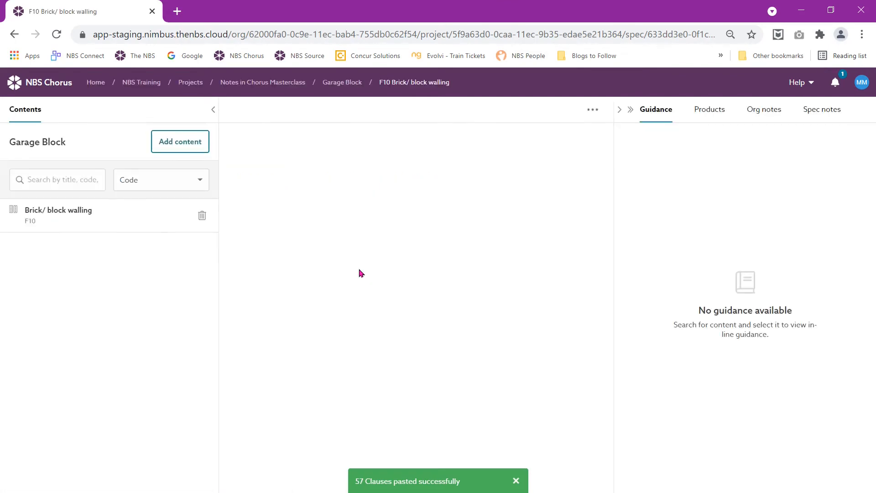
left_click(395, 309)
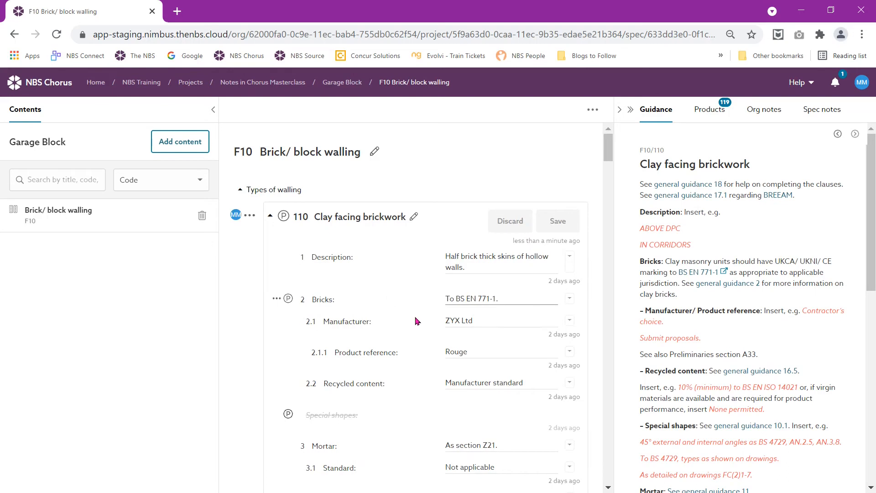
left_click(815, 115)
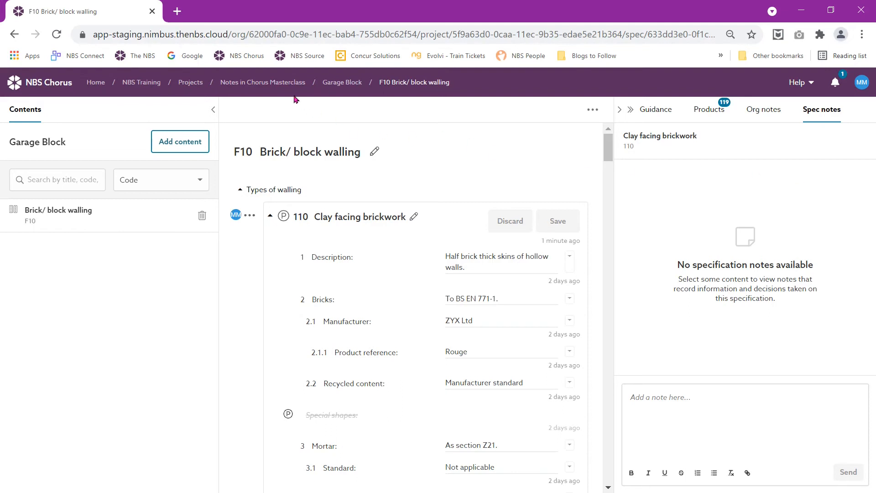
Step: Return to F10 Brick/ block walling in the Main Residence specification and show the spec notes for clause 255 Concrete facing blockwork
left_click(252, 83)
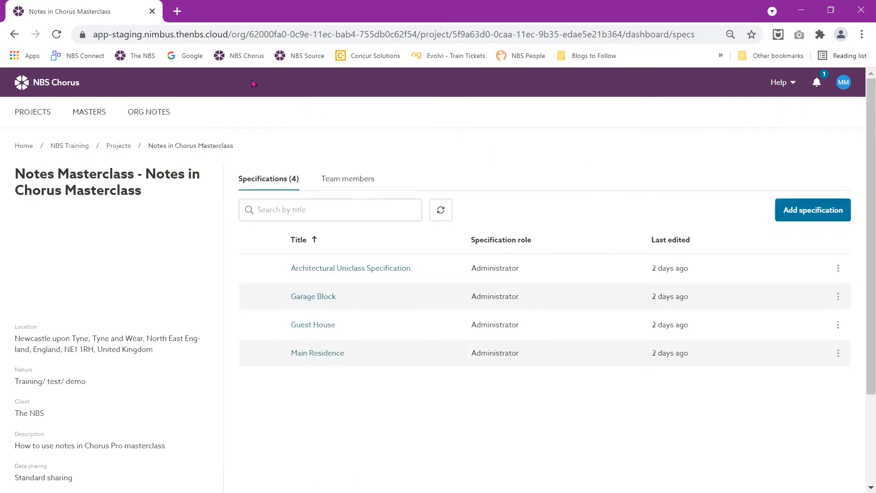
left_click(314, 354)
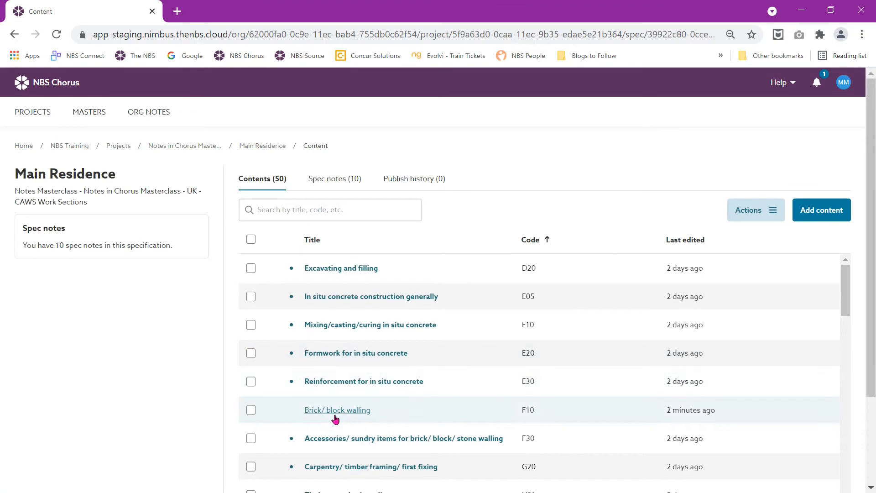
left_click(335, 416)
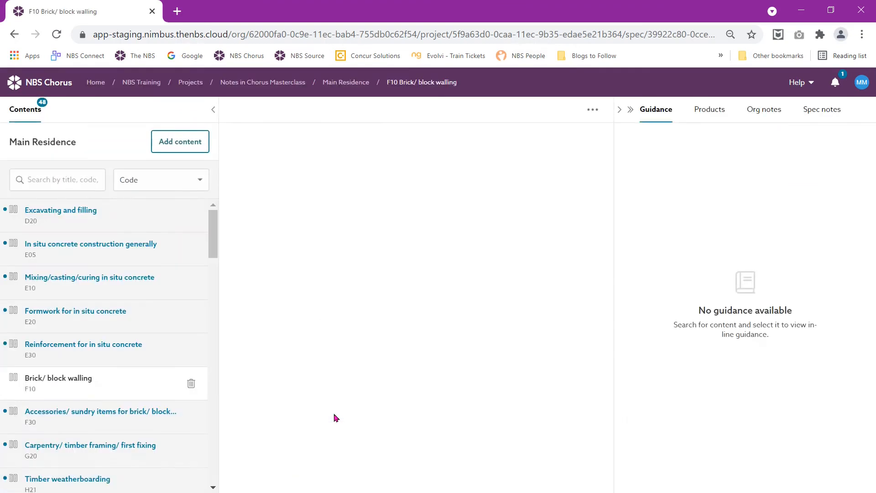
scroll(415, 392, "down", 8)
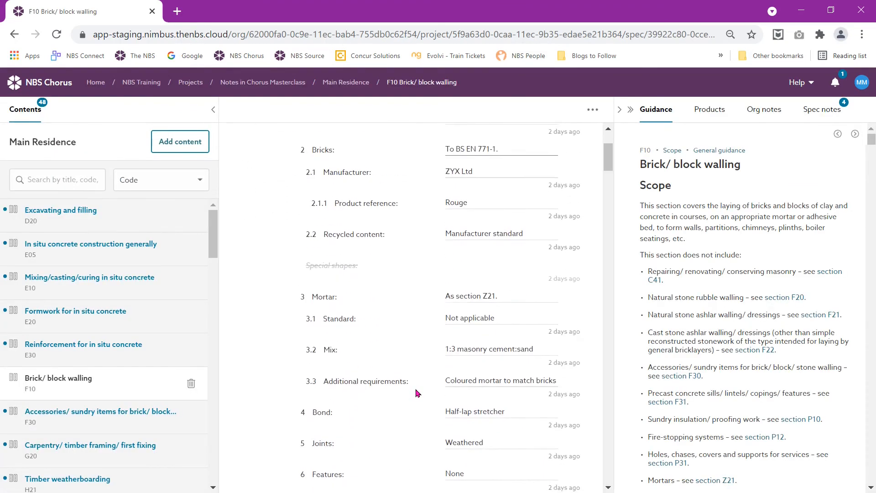
scroll(417, 388, "down", 10)
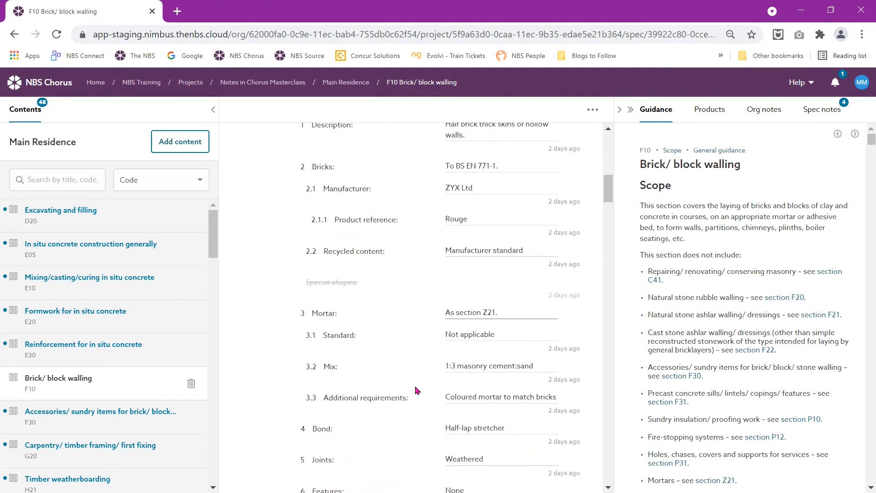
scroll(415, 386, "down", 3)
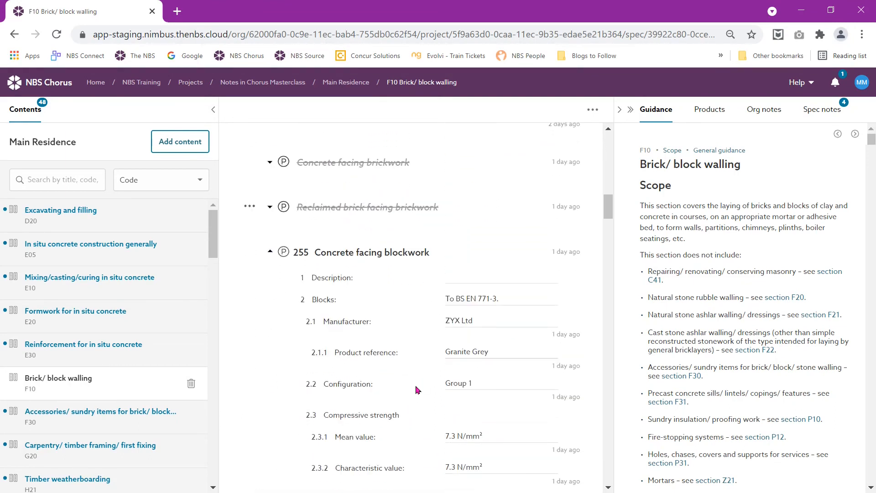
left_click(415, 387)
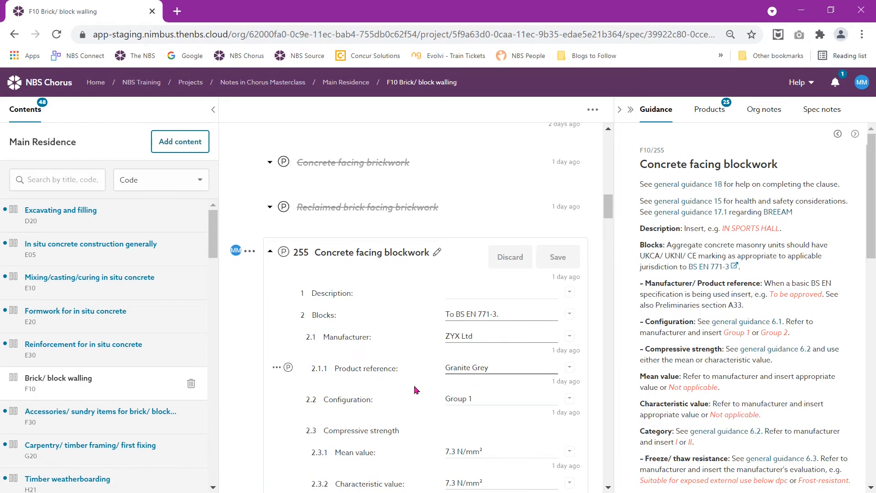
left_click(822, 112)
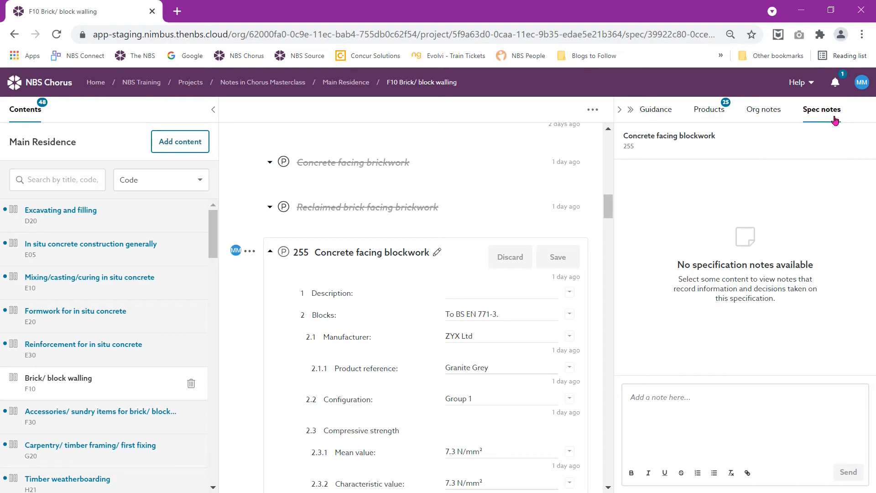
Step: Draft the spec note "Selected Granite Grey blocks for the exact colour contrast to the adjacent stainless steel wall.lining. Do not change without consulting me."
left_click(660, 399)
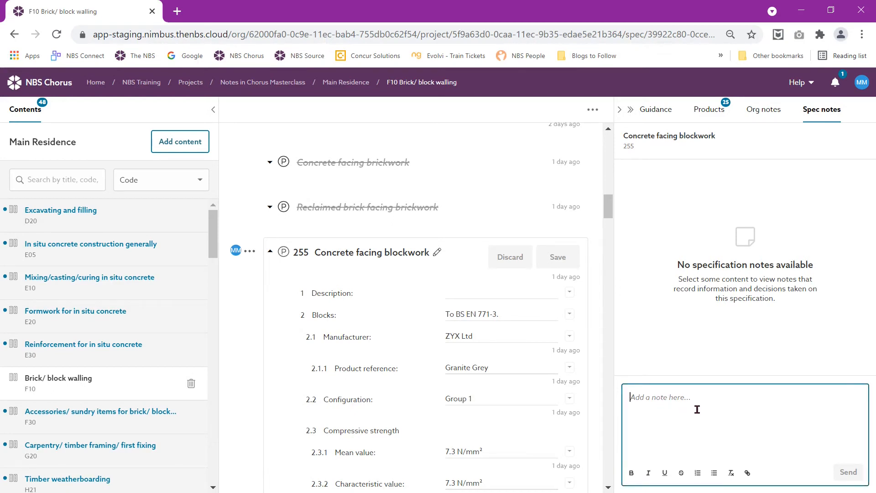
type("Se")
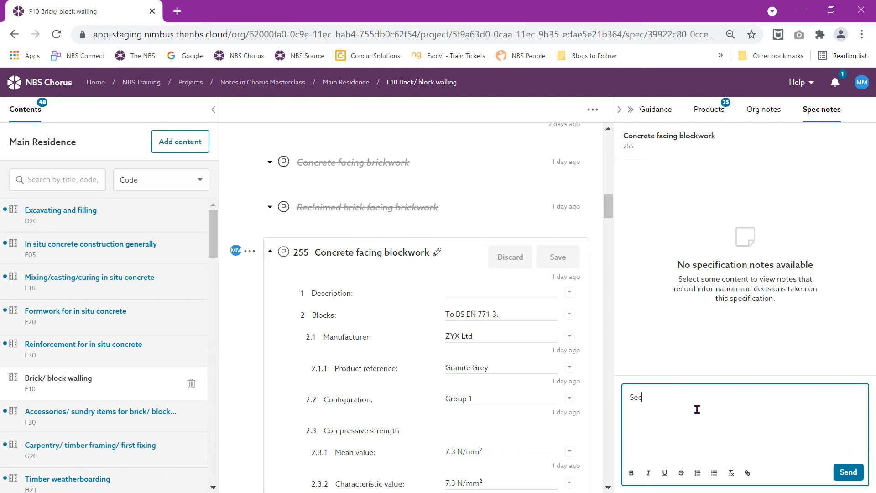
type("lected Granite Grey blocks for the e")
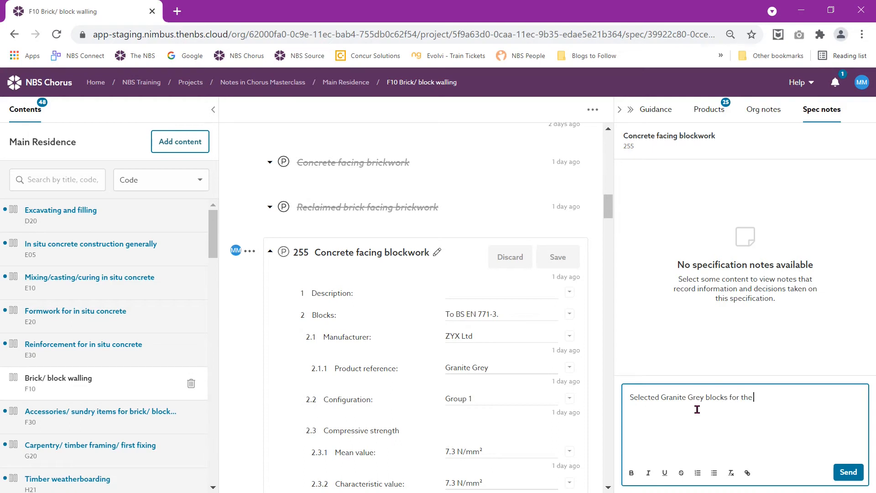
type("xact colour contracst to thh")
key("BackSpace")
type("e adjac")
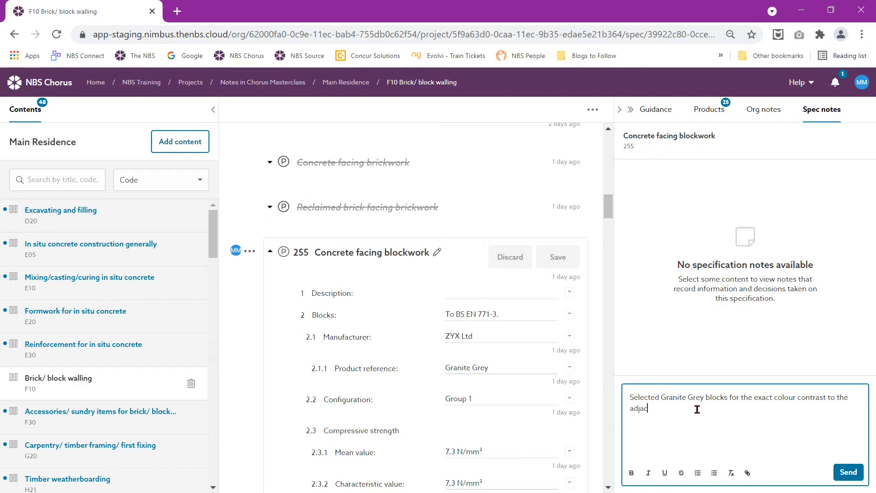
type("ent stainless steel wall.lining. Do not c")
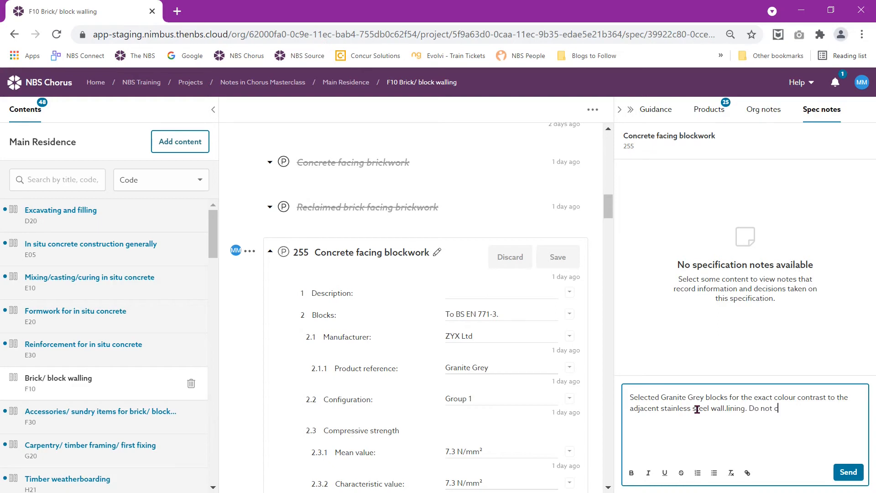
type("hange without consulting me.")
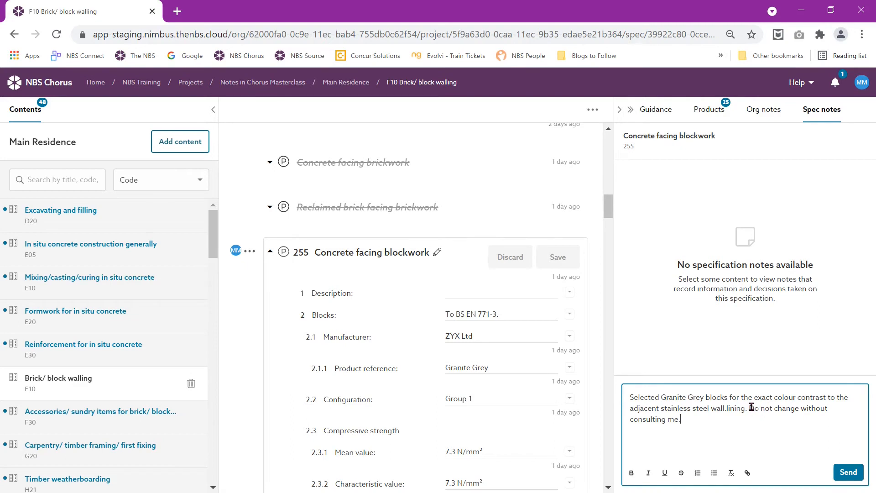
Step: Make "Do not change without consulting me." bold and underlined in the drafted note, and send the note
left_click_drag(749, 407, 753, 418)
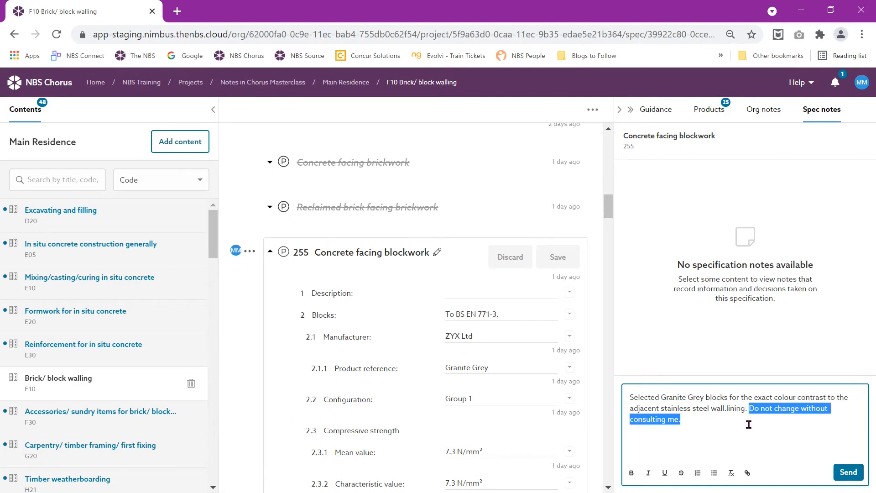
left_click(632, 474)
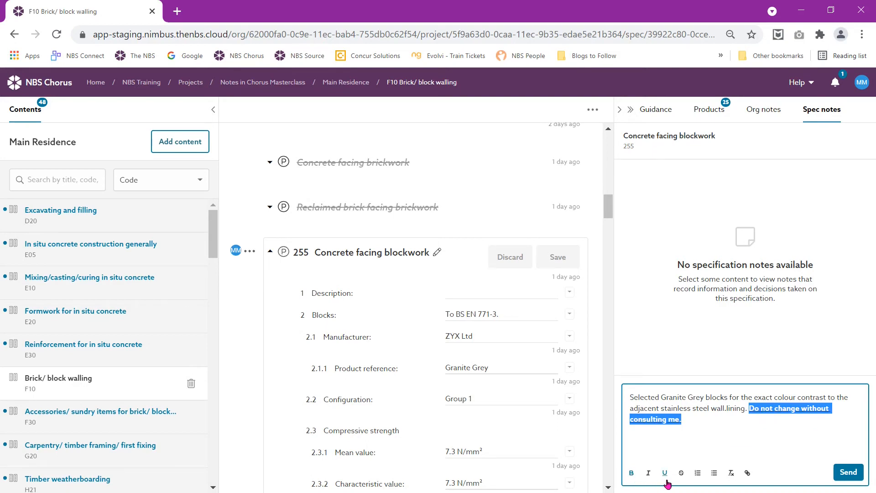
left_click(665, 475)
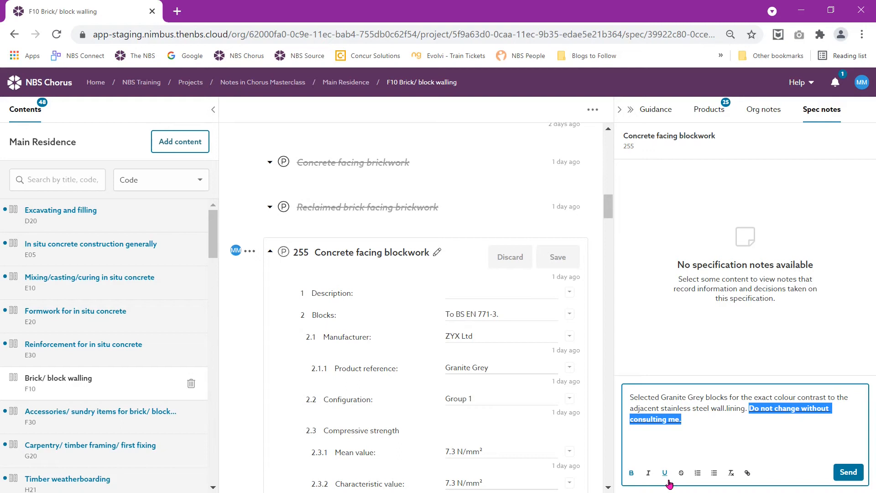
left_click(846, 473)
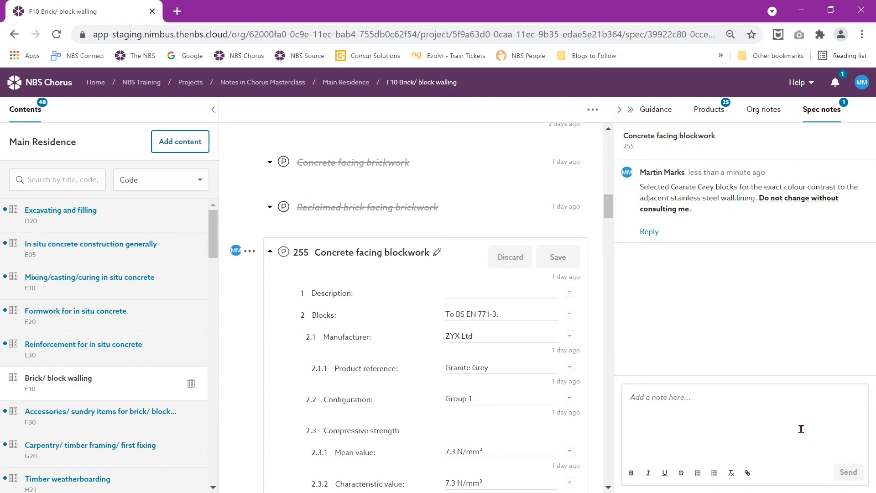
Step: Show the spec notes for clause 110 Clay facing brickwork and expand the replies to the Joints note
scroll(613, 192, "up", 1)
scroll(613, 193, "up", 10)
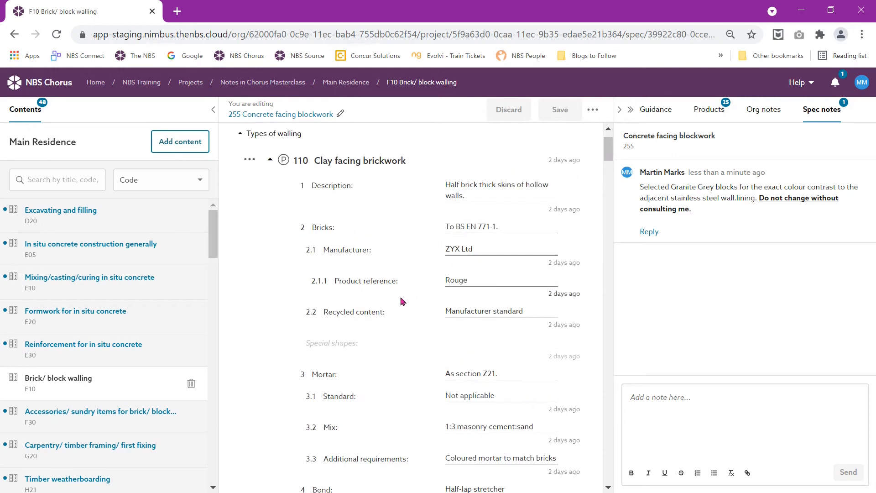
left_click(403, 311)
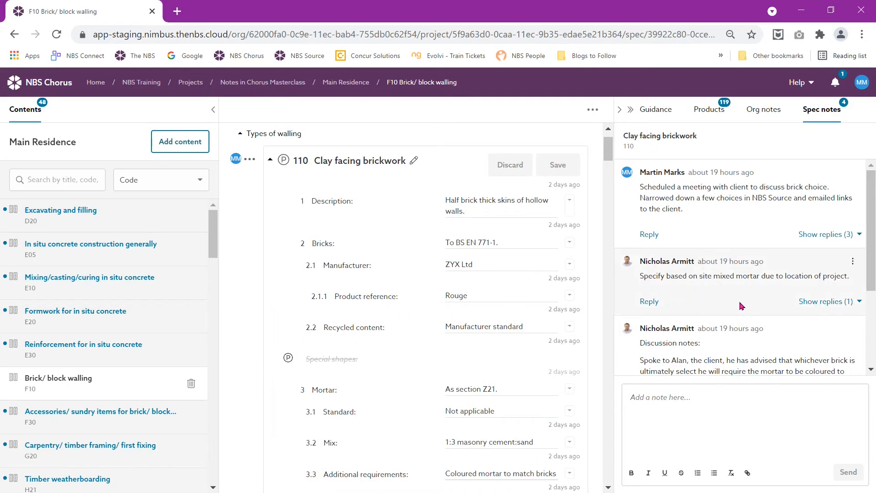
scroll(745, 309, "down", 3)
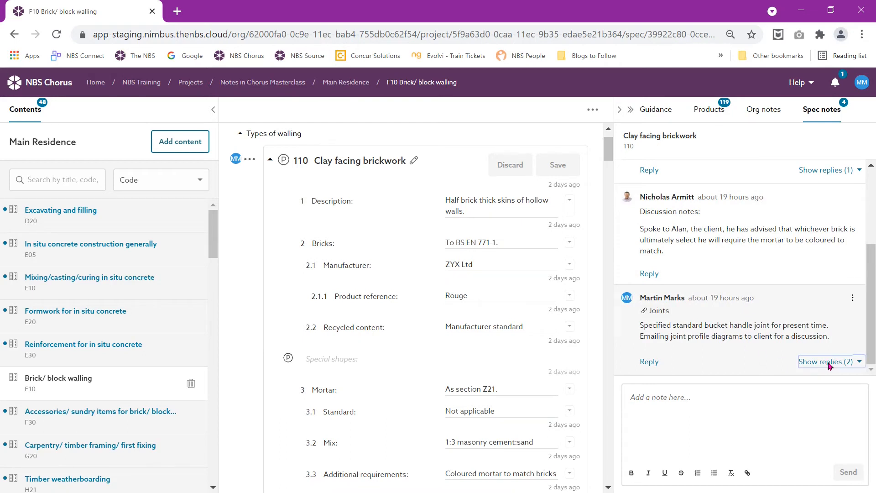
left_click(829, 365)
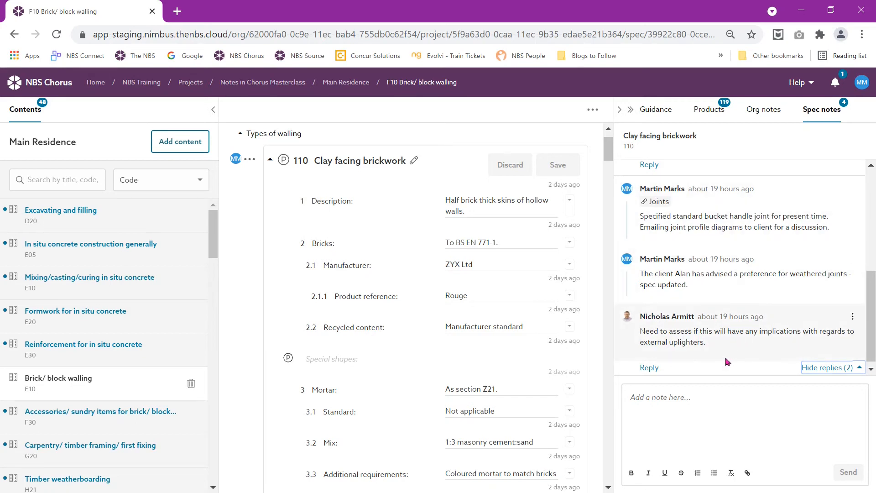
Step: Post this reply in the Joints note thread: "Spoken with lighting consultant, the brickwork joint won't have any implications on the visual effect from the external lighting proposed."
left_click(650, 368)
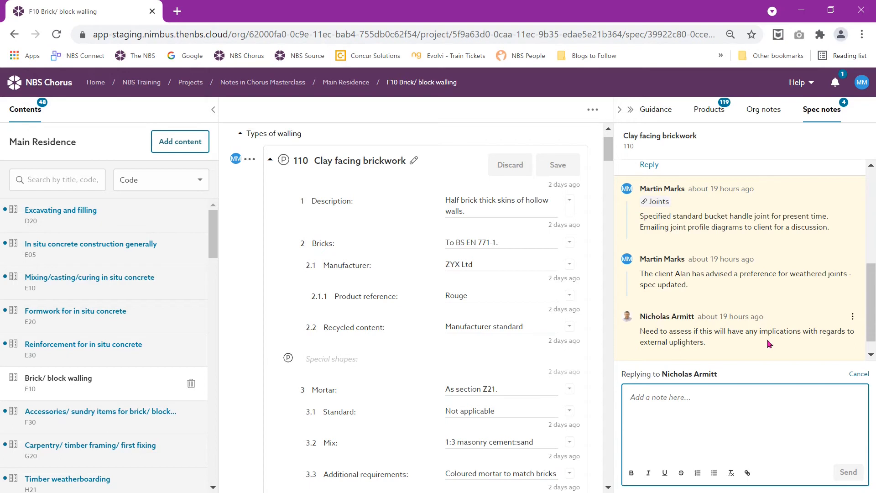
left_click(707, 401)
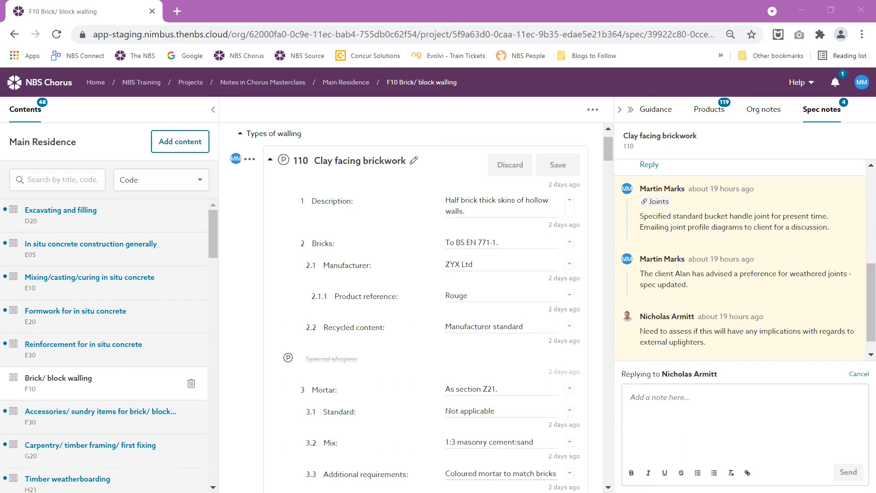
left_click(671, 408)
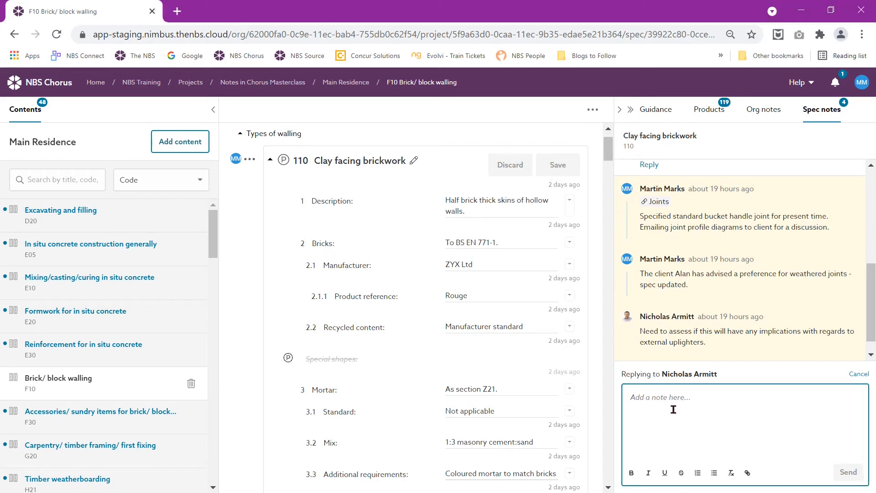
type("Spoken with lighting consultant, the brickwork joint won't have any implications on the visual effect from the external lighting proposed.")
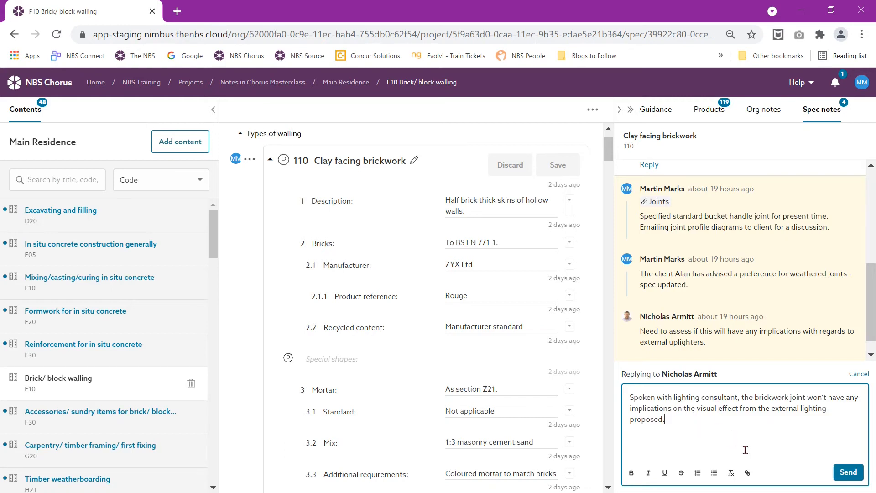
left_click(849, 475)
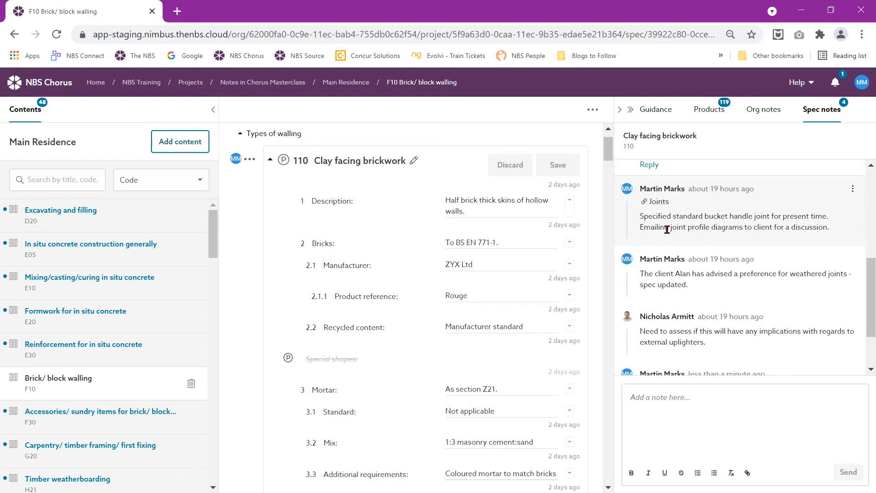
left_click(669, 409)
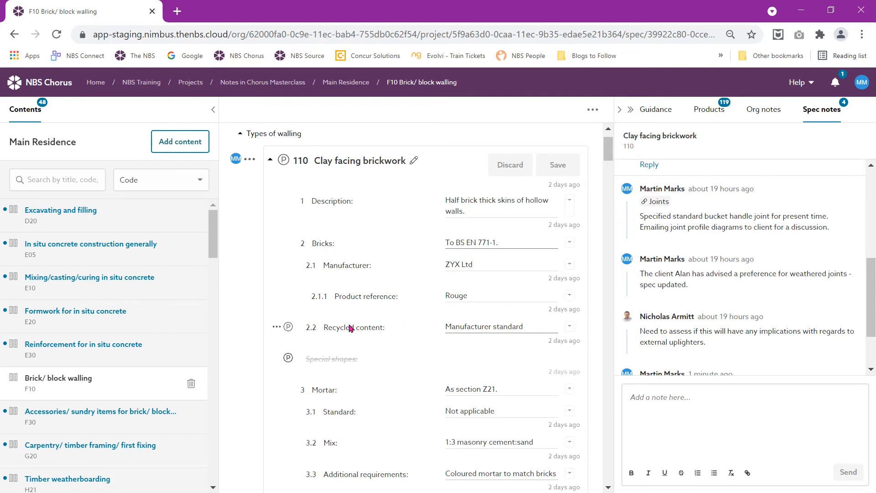
left_click(277, 327)
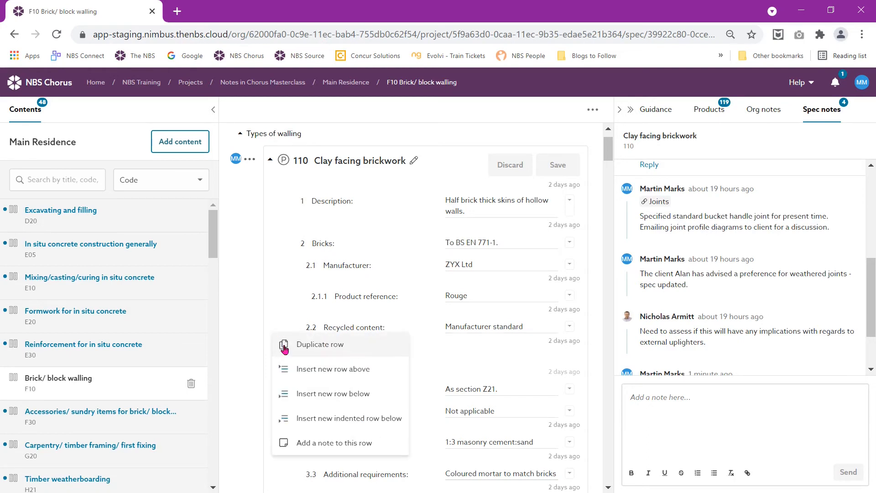
left_click(331, 451)
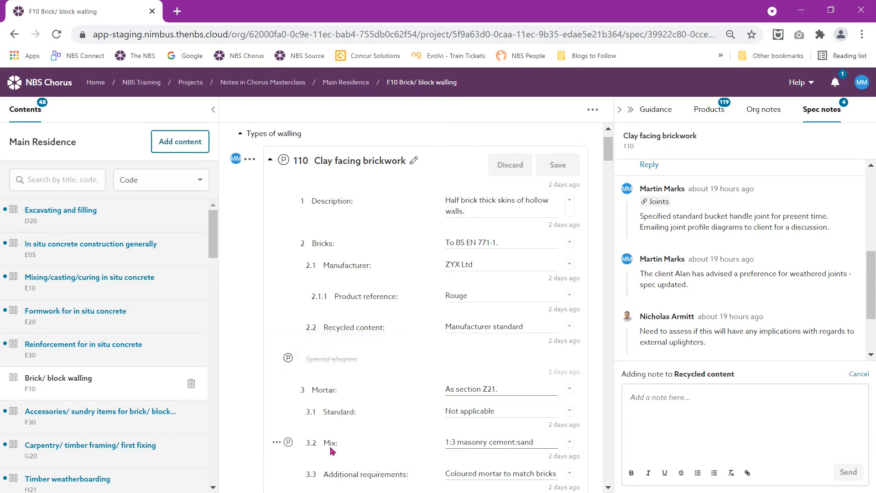
left_click(638, 391)
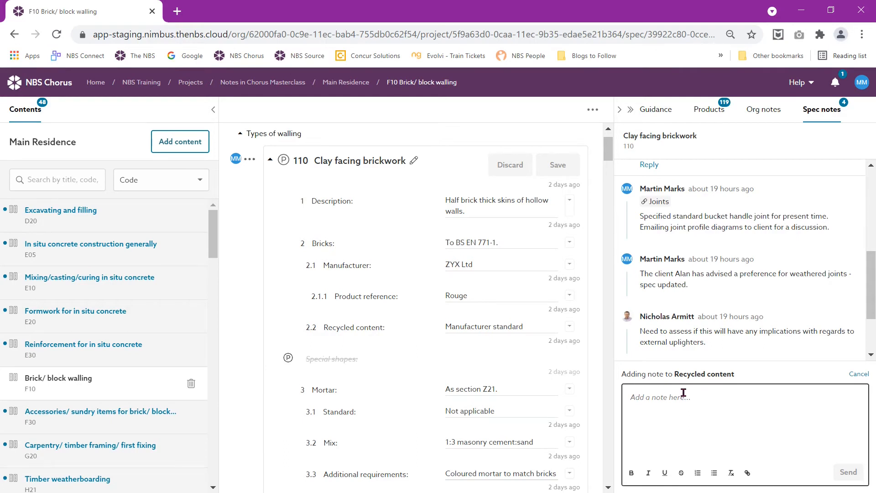
left_click(646, 403)
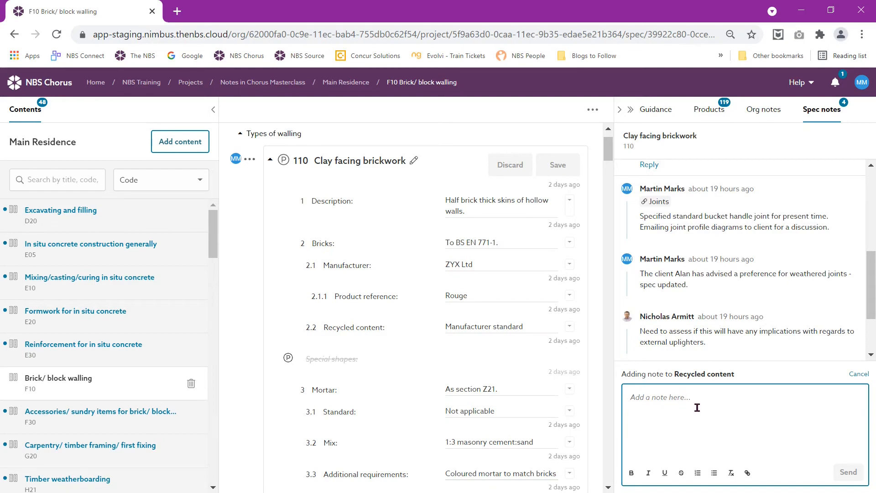
left_click(862, 376)
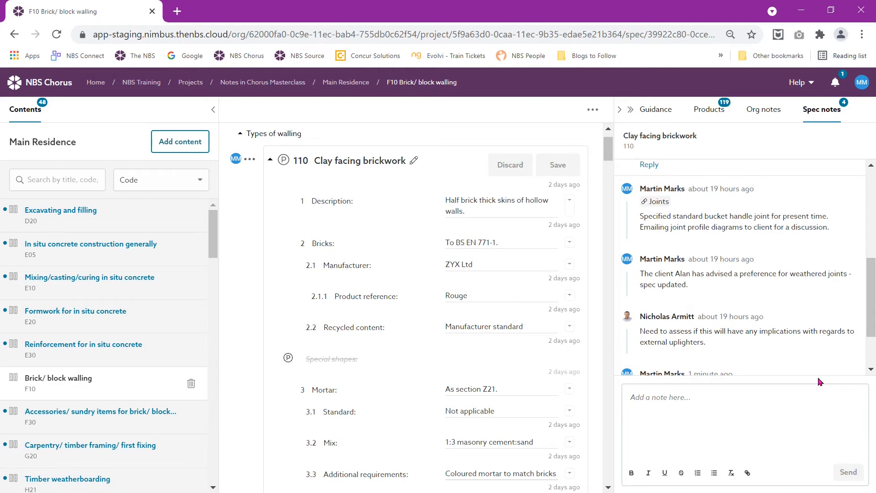
Step: Insert a new clause with code 100 above clause 110 Clay facing brickwork, keeping the title New clause
left_click(249, 160)
left_click(275, 201)
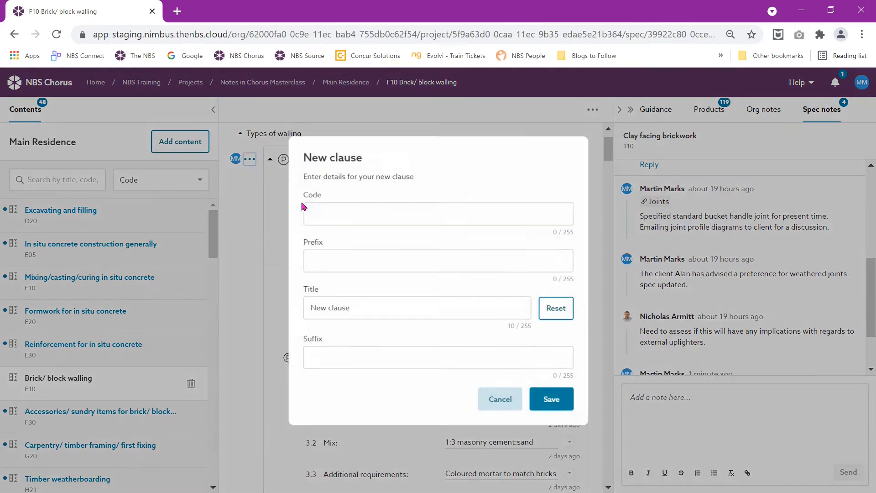
type("100")
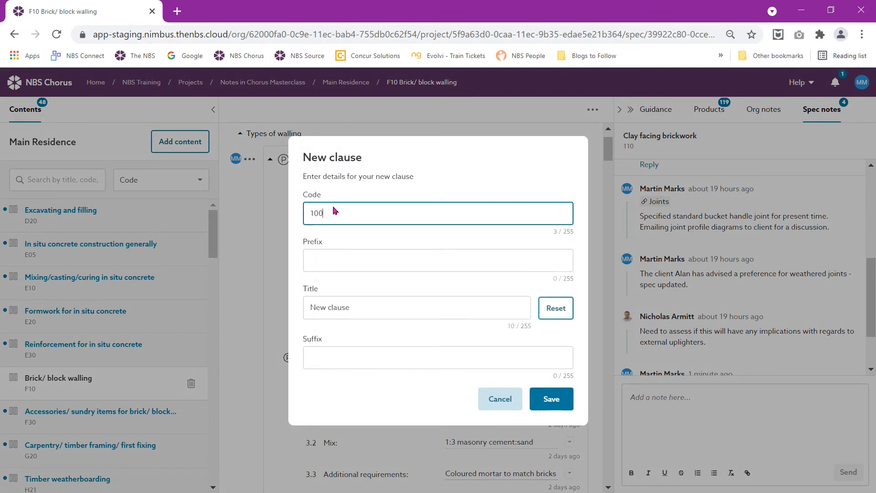
left_click(570, 407)
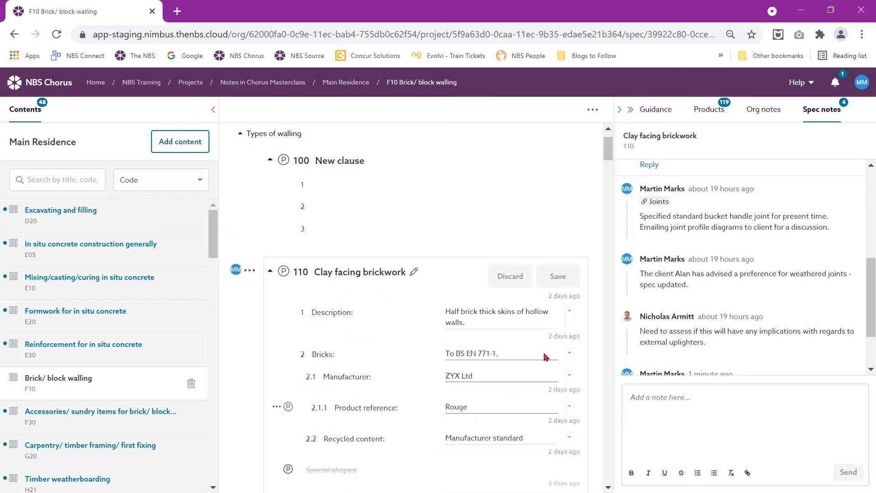
Step: Add the spec note "Need to define this clause for storage of facing blocks." to clause 100 New clause
left_click(400, 211)
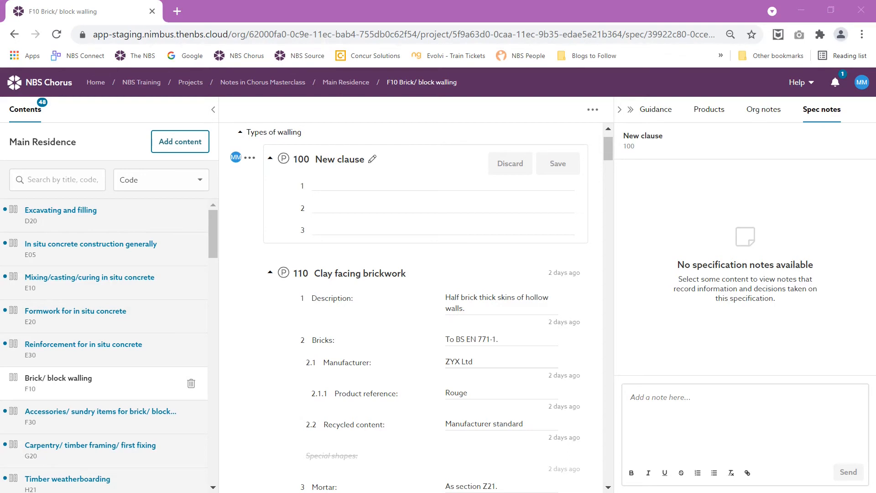
left_click(671, 398)
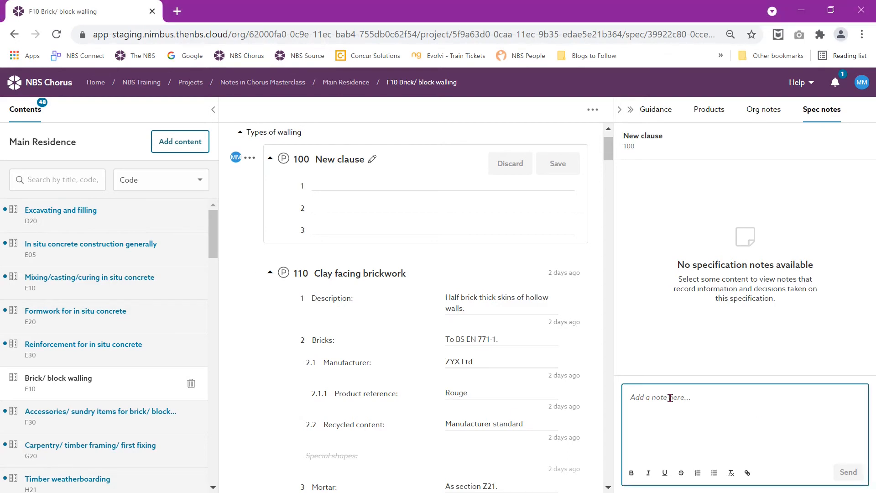
type("Need to define this clause for storage of facing blocks.")
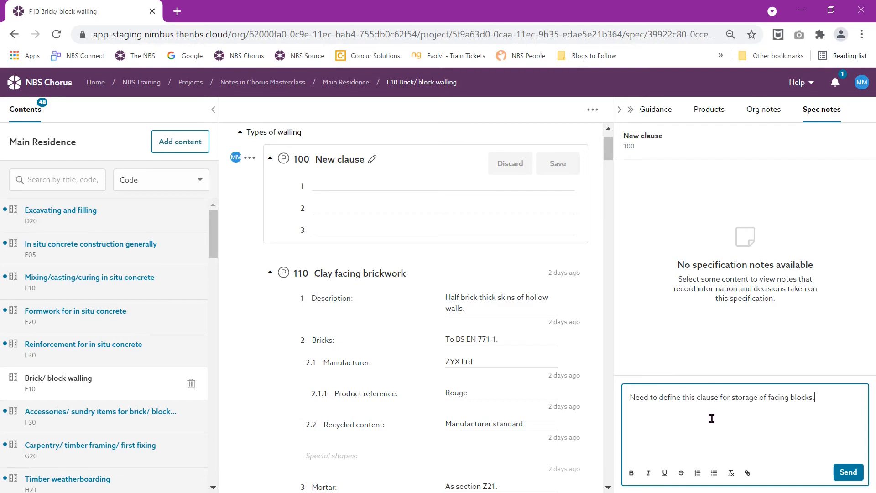
left_click(854, 477)
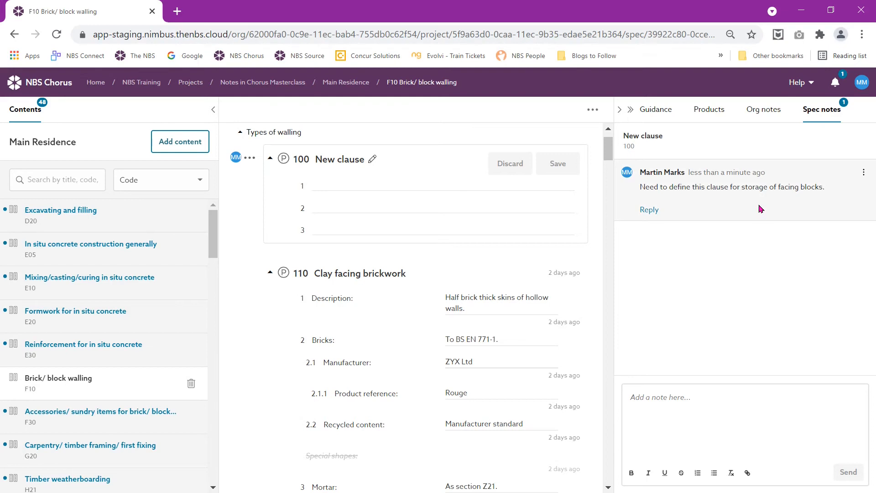
Step: Edit the clause 100 note so its text reads "Need to define this clause for storage of facing bricks and blocks."
left_click(864, 172)
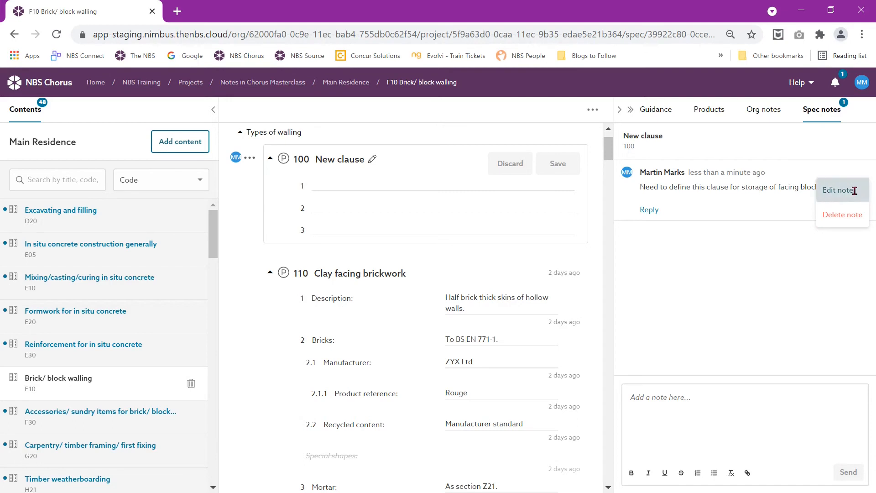
left_click(849, 190)
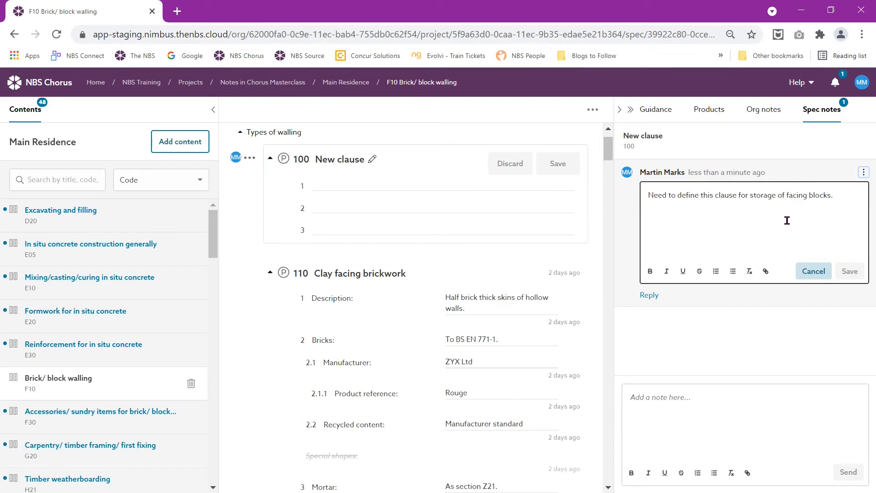
left_click(810, 196)
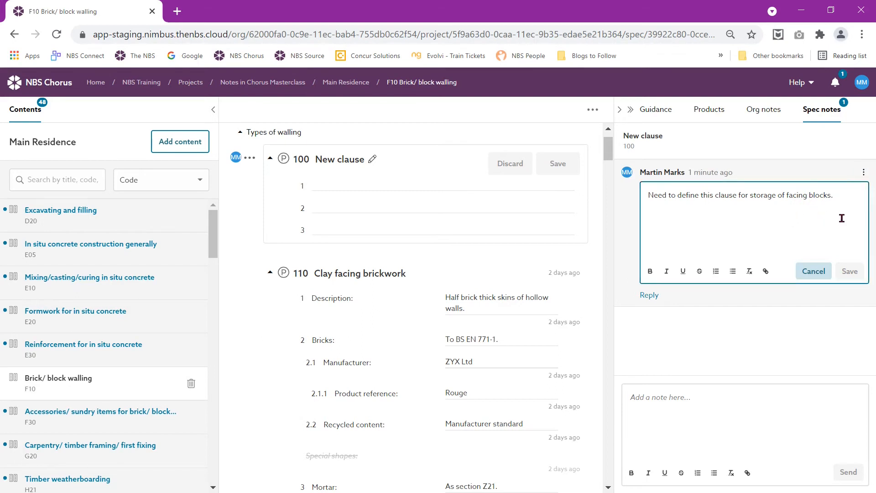
type("bri")
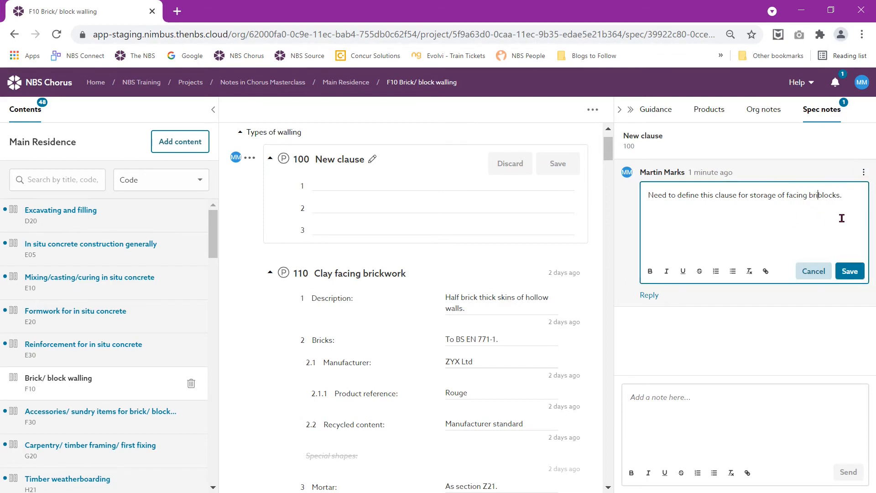
type("cks and")
Step: Make "facing bricks and blocks" bold in the clause 100 note and save the edit
left_click_drag(787, 196, 688, 212)
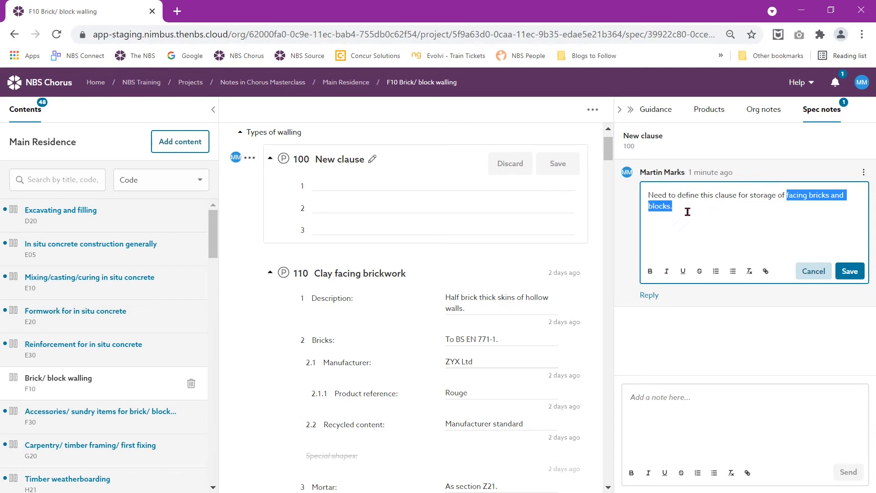
left_click(650, 273)
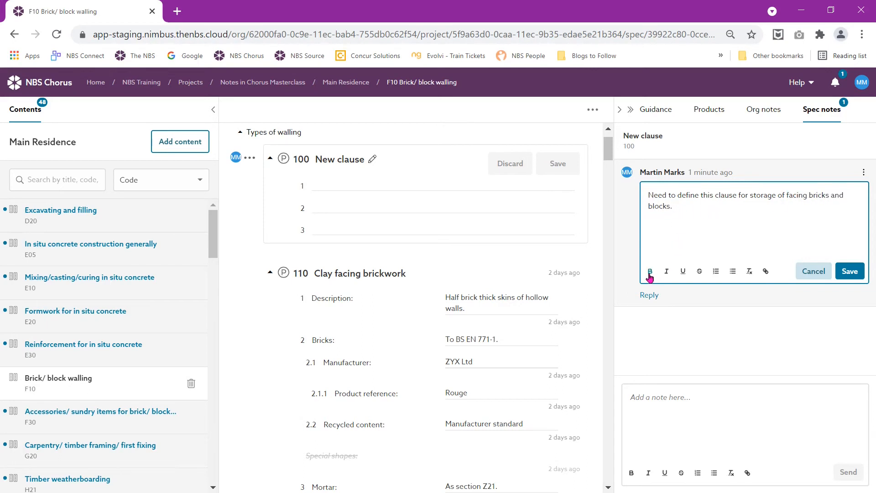
left_click(695, 242)
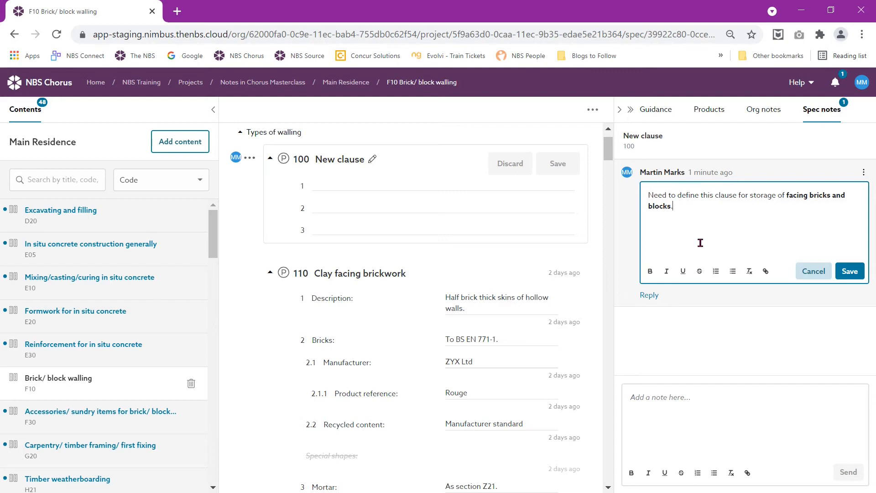
left_click(850, 273)
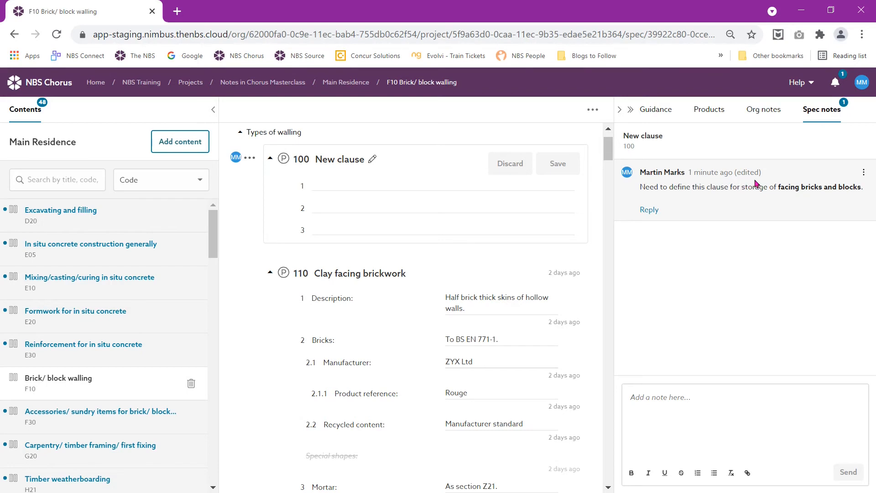
Step: Compare the options offered on the own note in clause 100 with those on another author's mortar note in clause 110
left_click(864, 176)
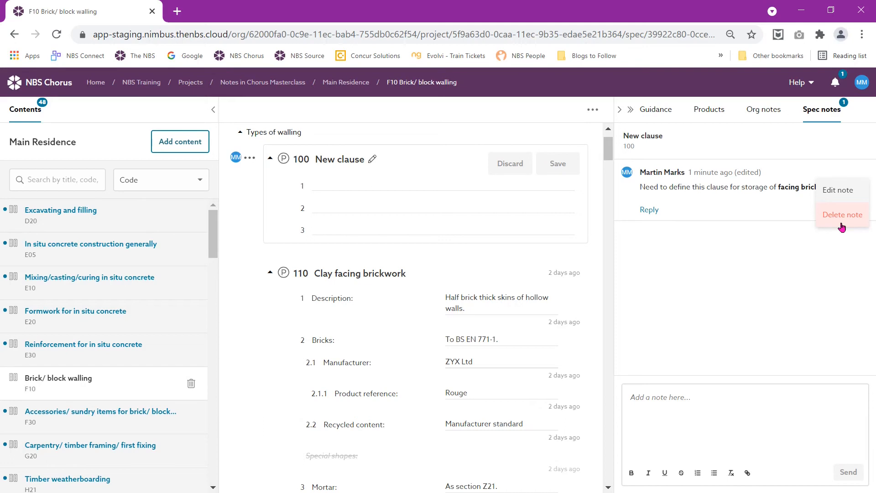
left_click(417, 358)
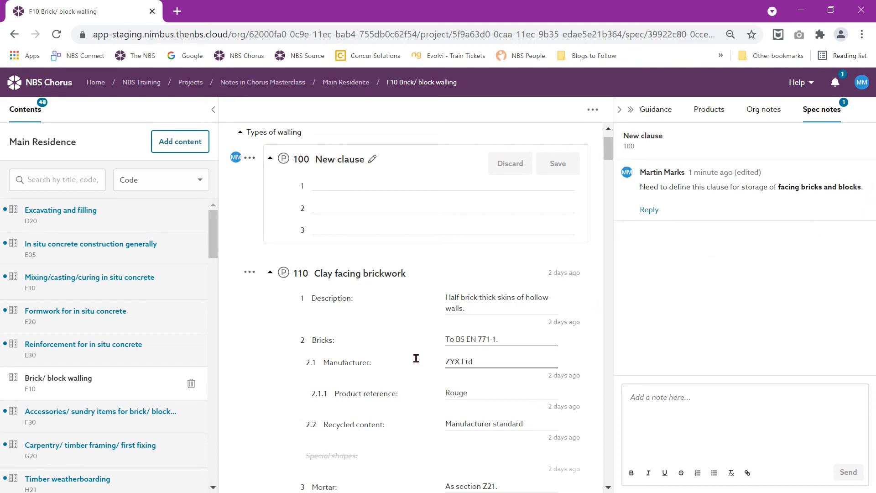
left_click(417, 359)
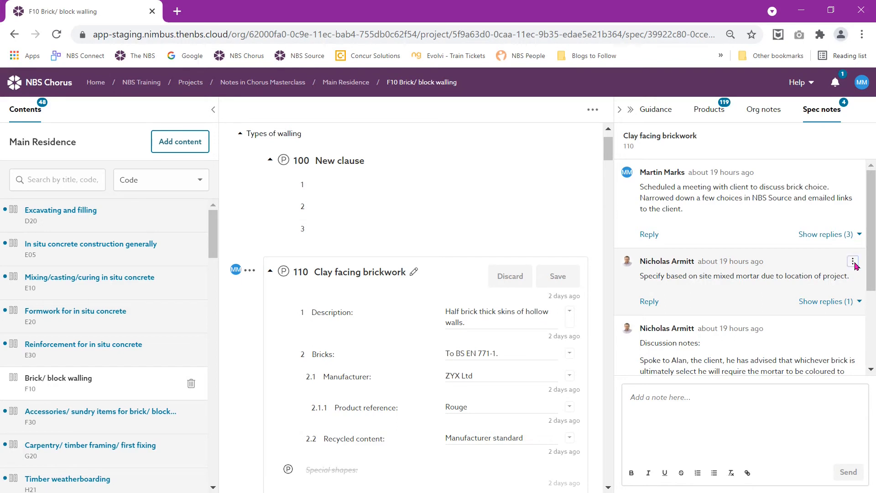
left_click(854, 263)
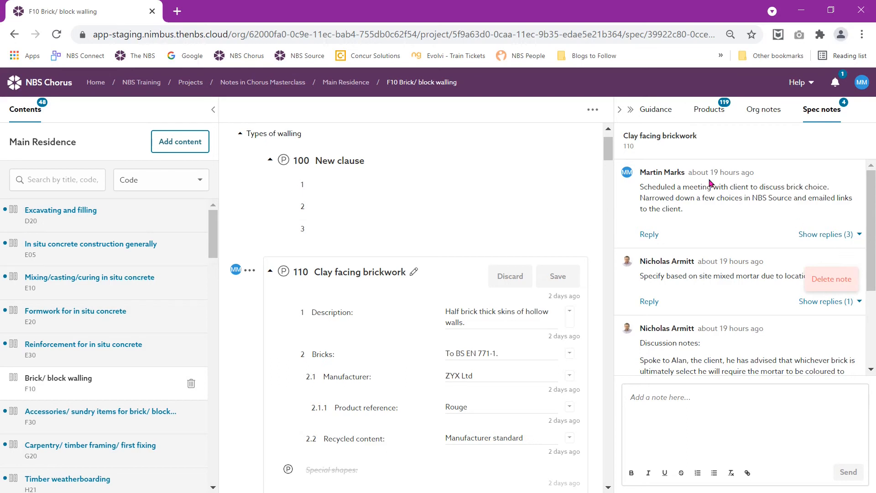
Step: Sort the Main Residence specification's spec notes by name in descending order and open the first listed note's clause
left_click(346, 82)
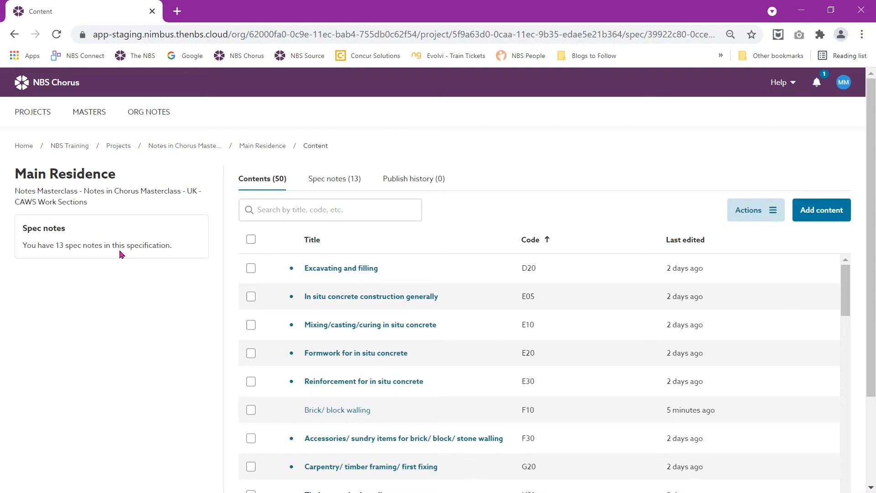
left_click(336, 187)
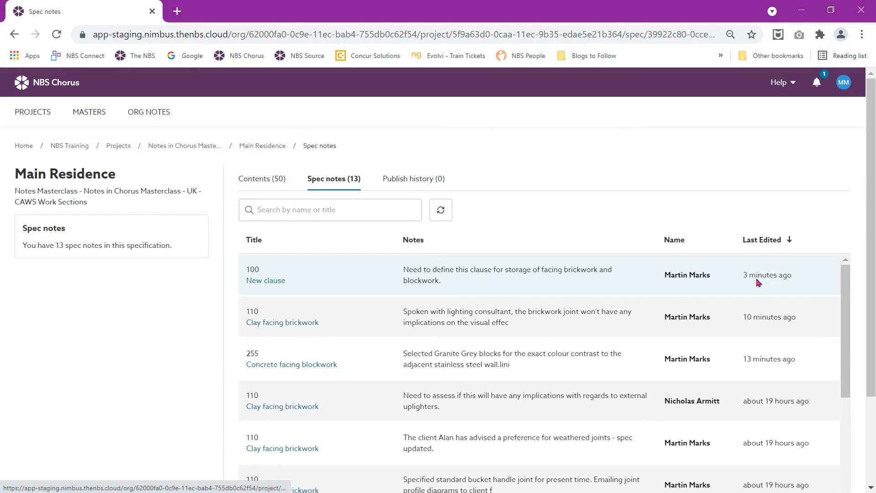
left_click(687, 240)
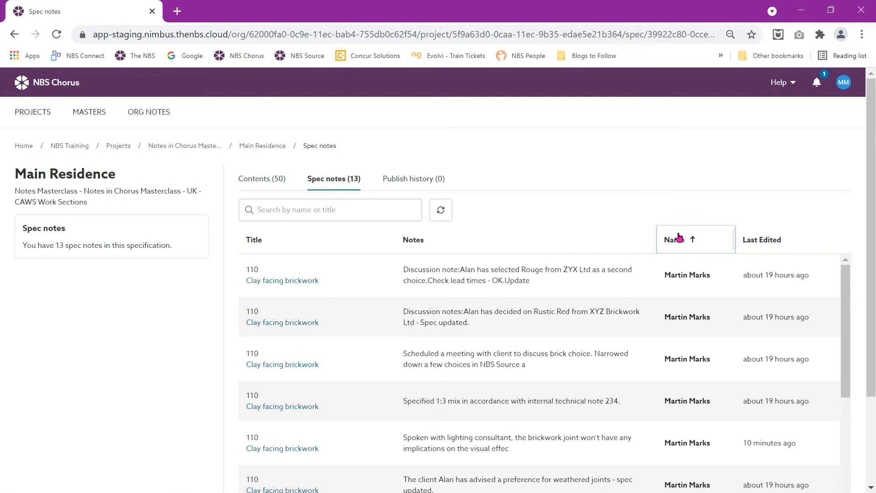
left_click(680, 240)
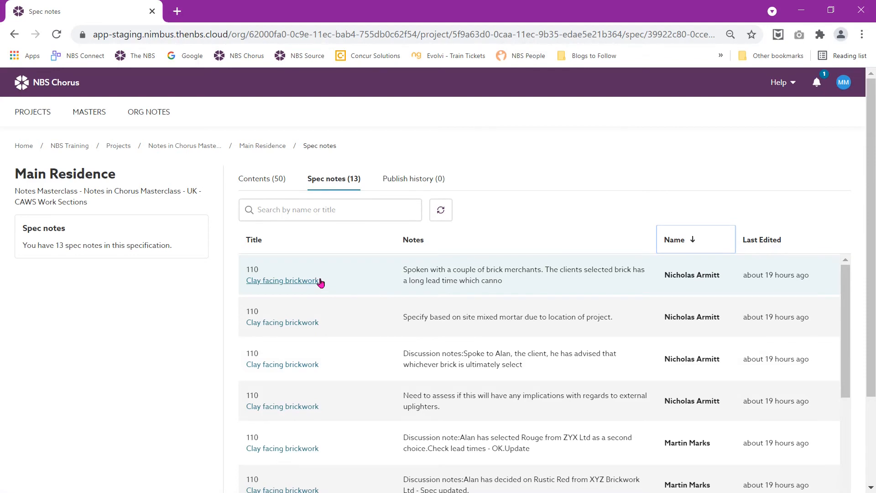
left_click(291, 282)
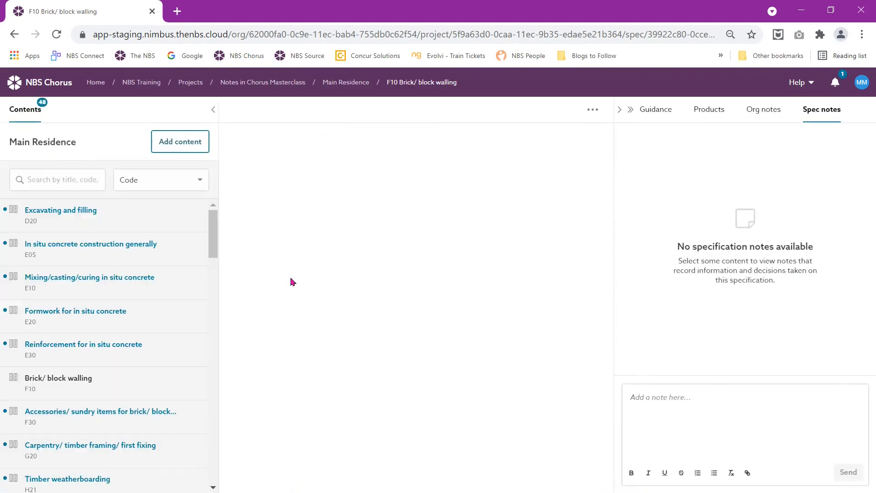
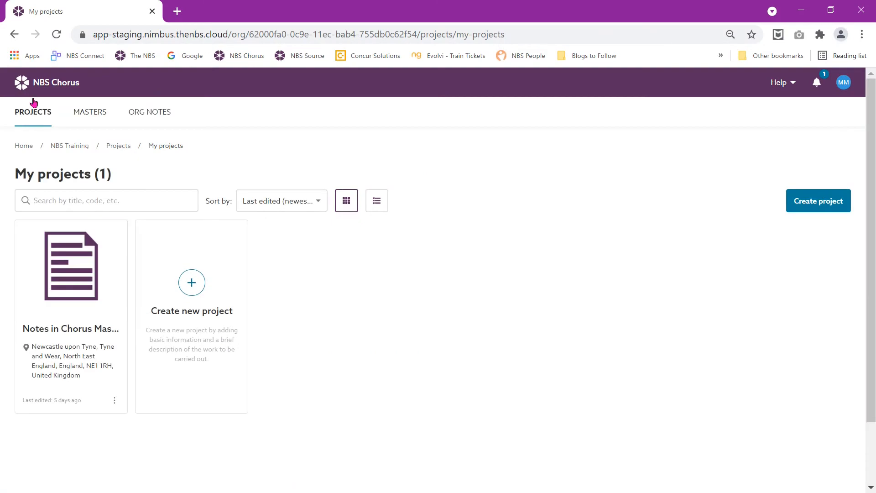
Step: Show the organization notes for Gypsum board partition systems in the Commercial Office Master folder's Partitions and ceilings master
left_click(90, 116)
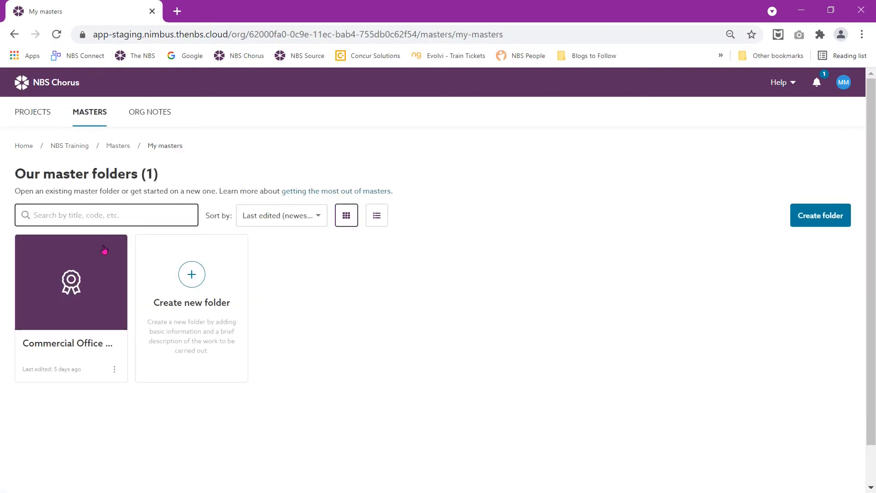
left_click(100, 282)
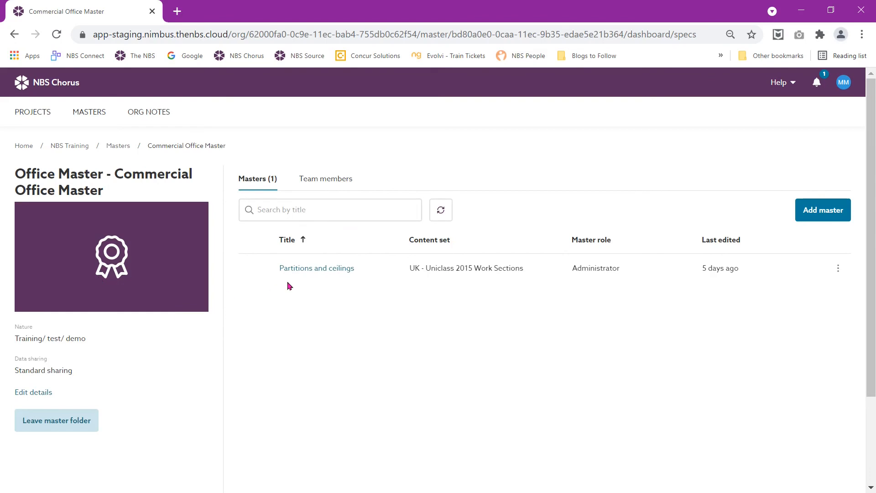
left_click(321, 274)
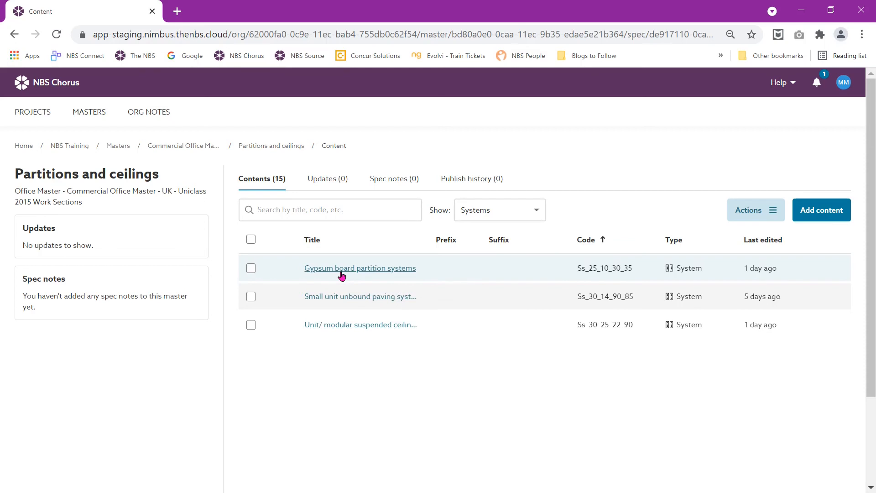
left_click(341, 273)
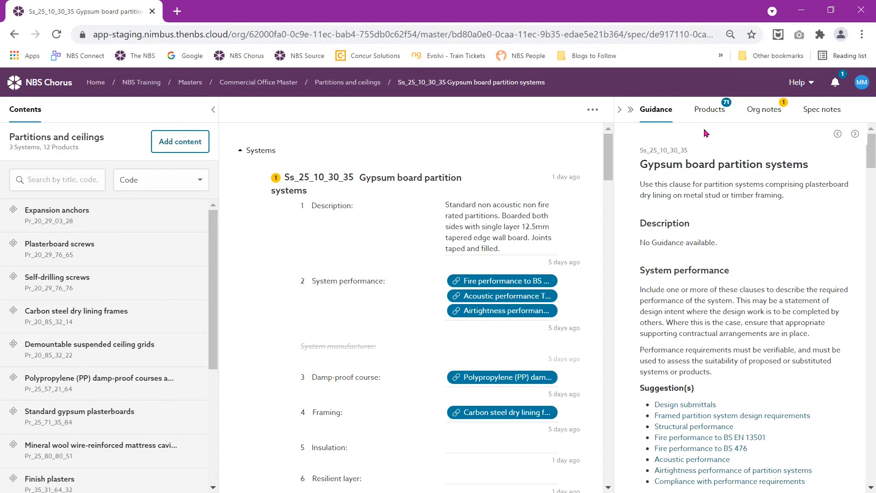
left_click(765, 120)
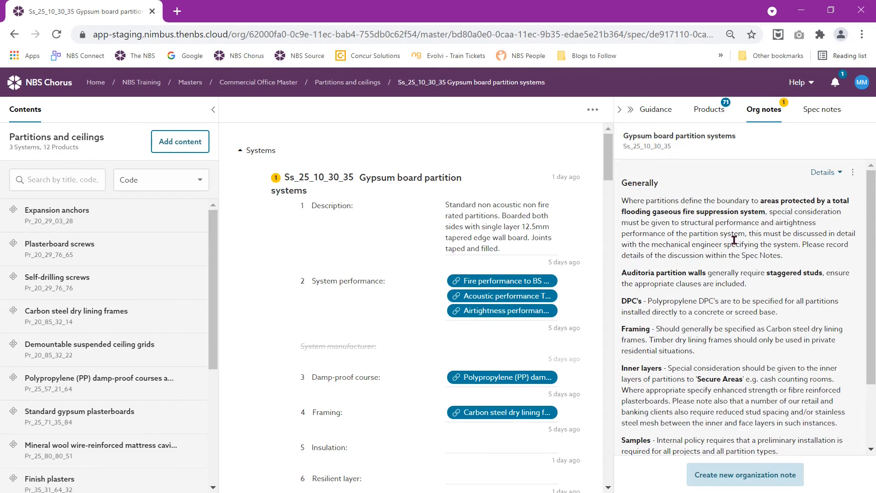
Step: Read through the "Generally" organization note for Gypsum board partition systems, from the partition performance requirements down to the Execution guidance
left_click_drag(682, 224, 745, 234)
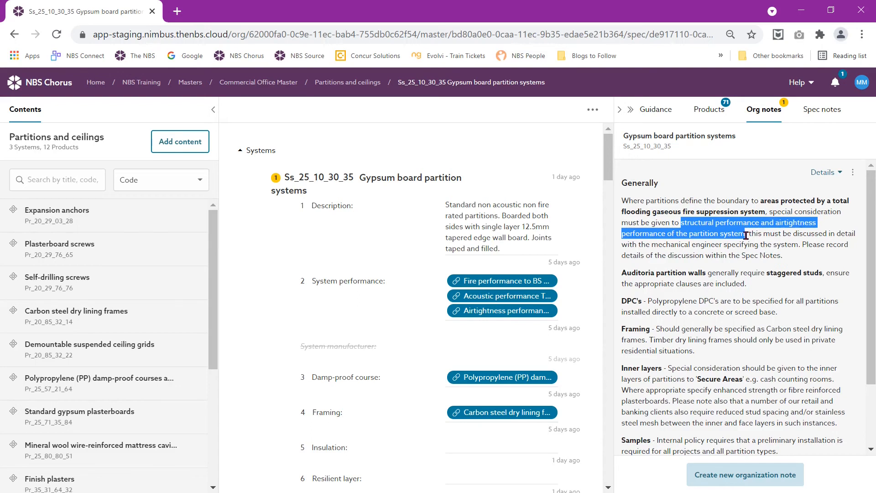
left_click(747, 235)
left_click_drag(749, 238, 725, 247)
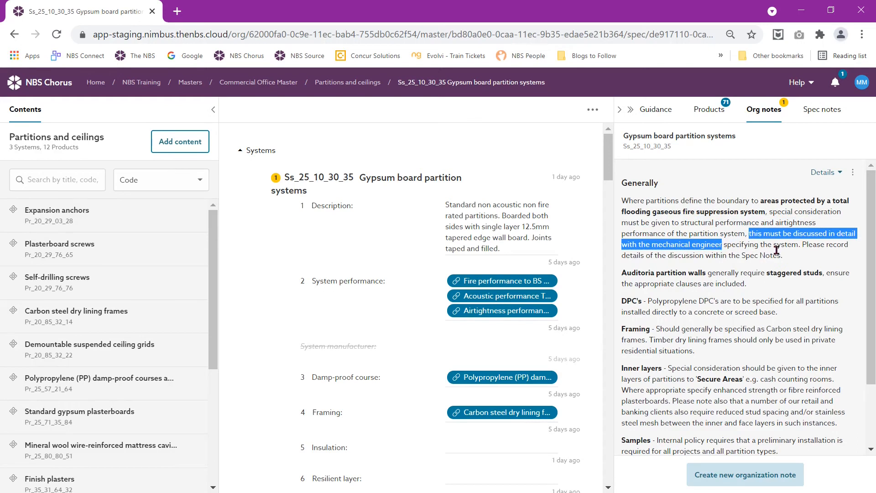
left_click_drag(802, 245, 801, 257)
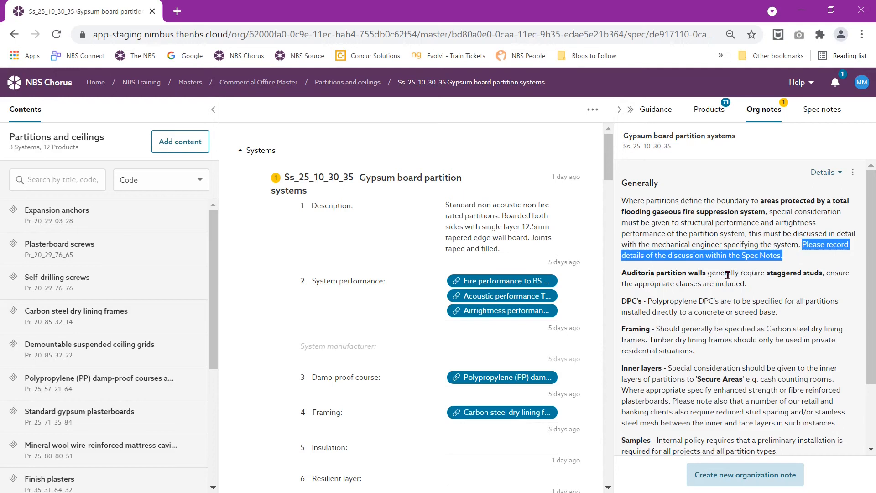
left_click(710, 277)
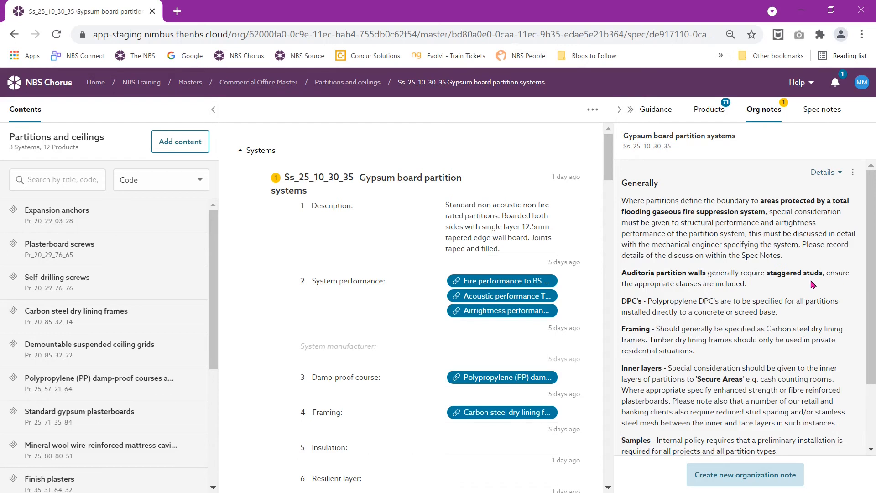
scroll(812, 284, "down", 3)
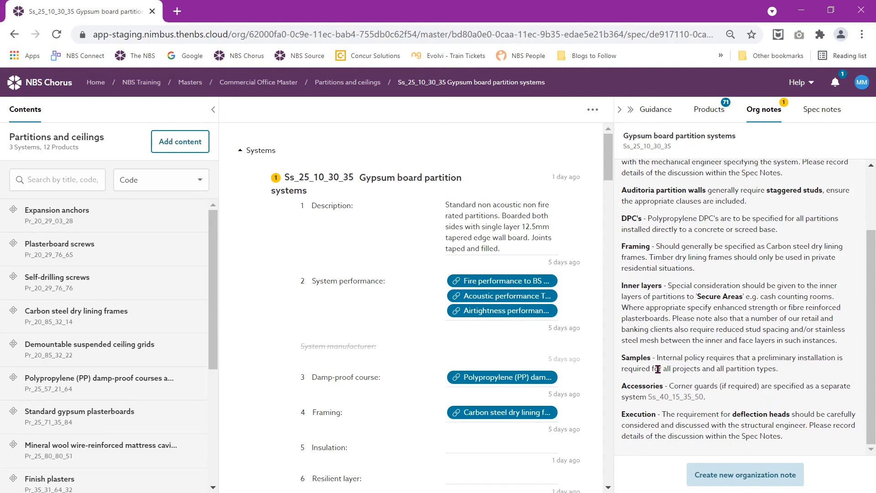
Step: Open Unit/ modular suspended ceiling systems and read its "Standard ceiling types recommendations" organization note, including the general areas and cold food preparation guidance
scroll(91, 393, "down", 5)
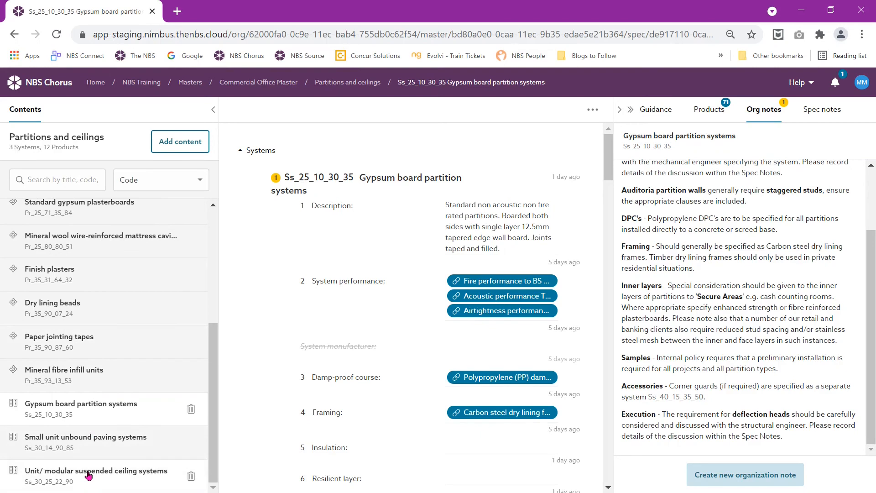
left_click(89, 475)
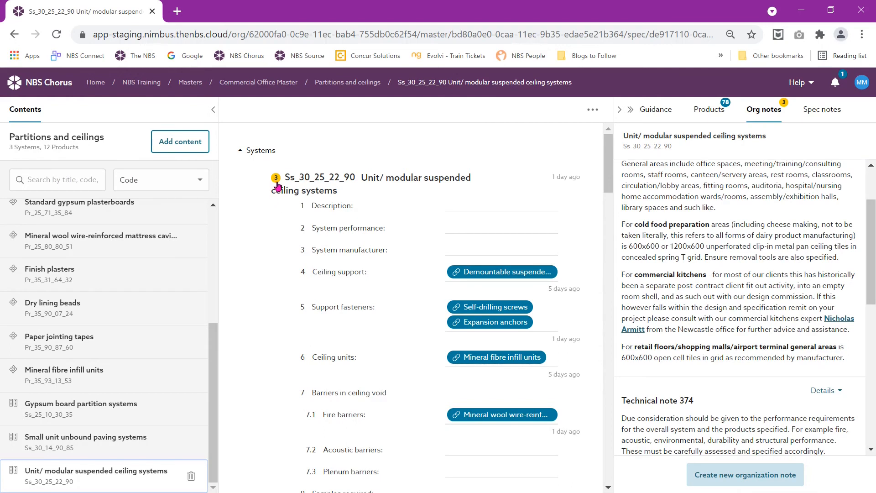
scroll(790, 222, "up", 1)
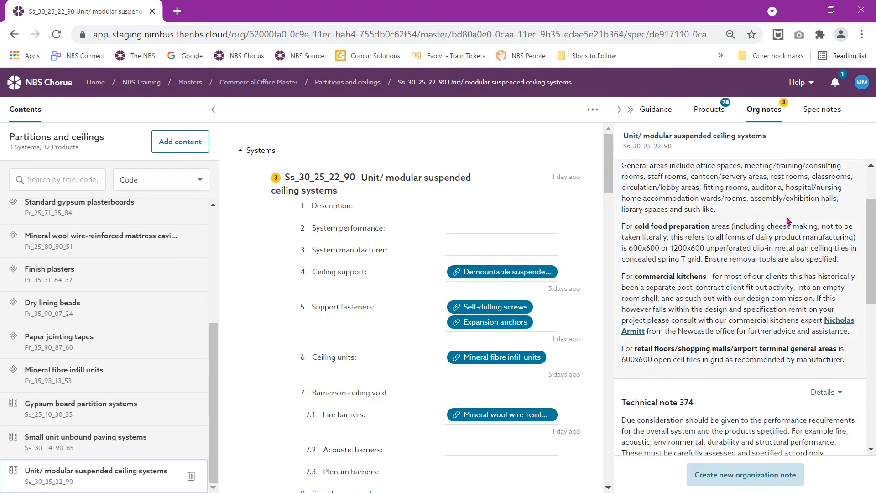
scroll(789, 221, "up", 2)
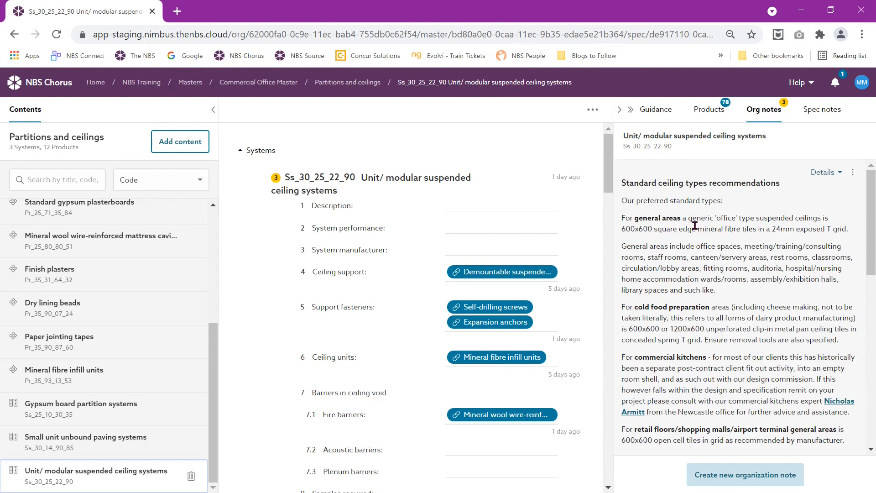
left_click_drag(688, 218, 820, 224)
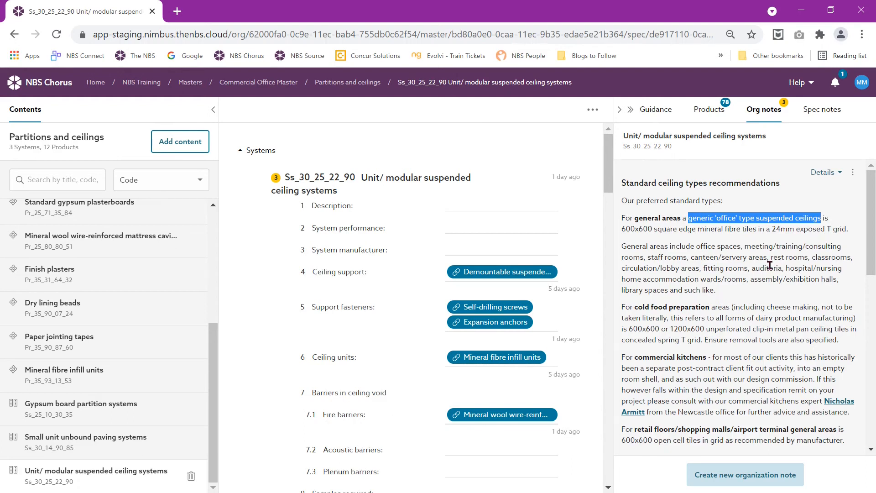
left_click_drag(635, 310, 710, 308)
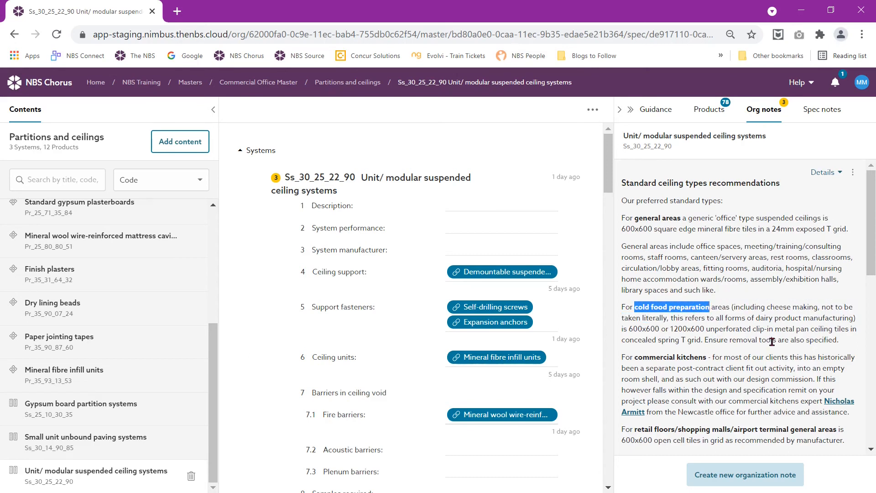
left_click_drag(775, 329, 849, 330)
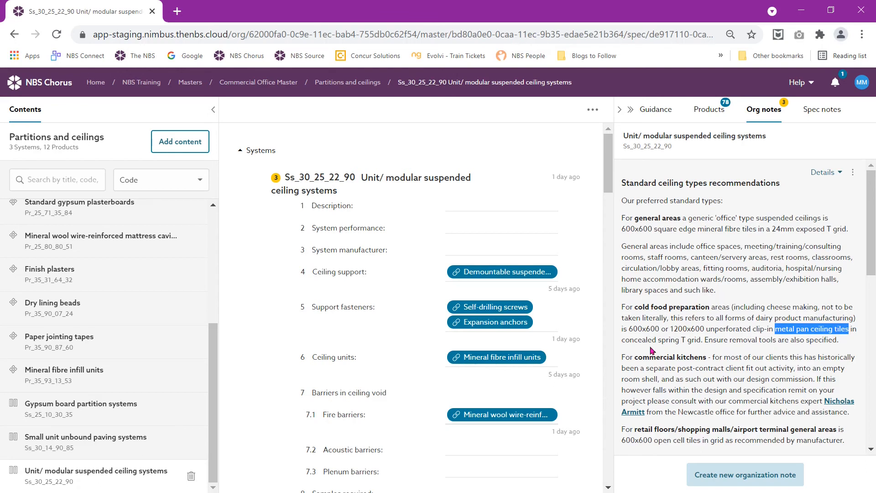
left_click(665, 370)
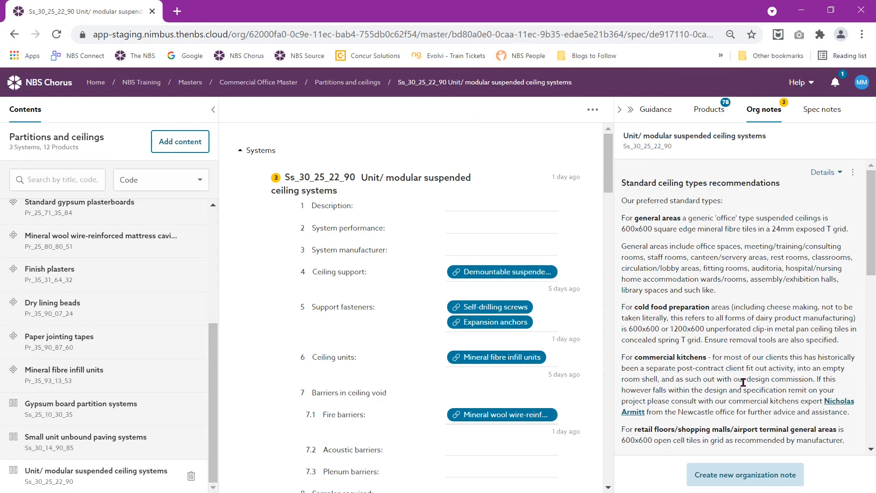
Step: Follow the e-mail link of the commercial kitchens expert in the organization note and discard the message draft without saving
scroll(747, 382, "down", 1)
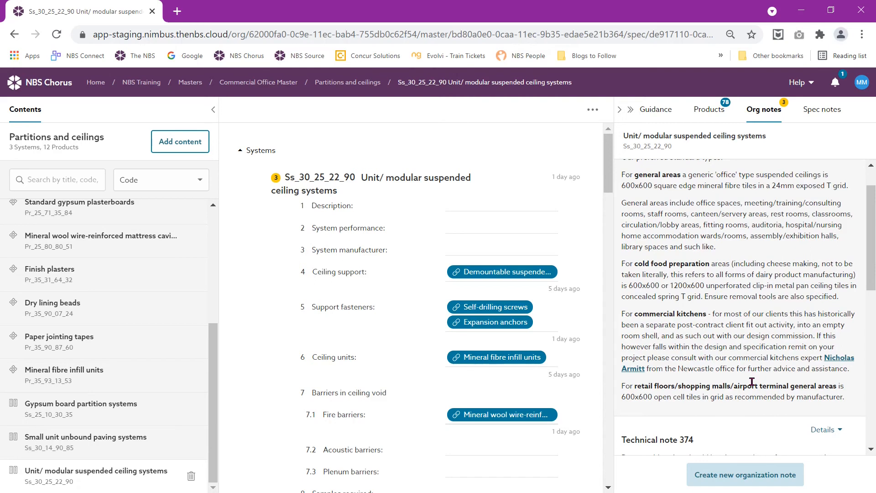
scroll(752, 381, "down", 1)
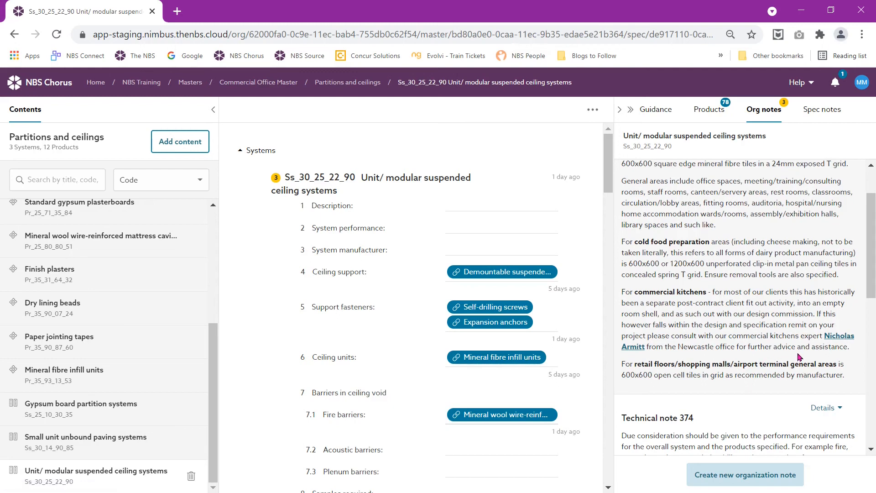
left_click(843, 341)
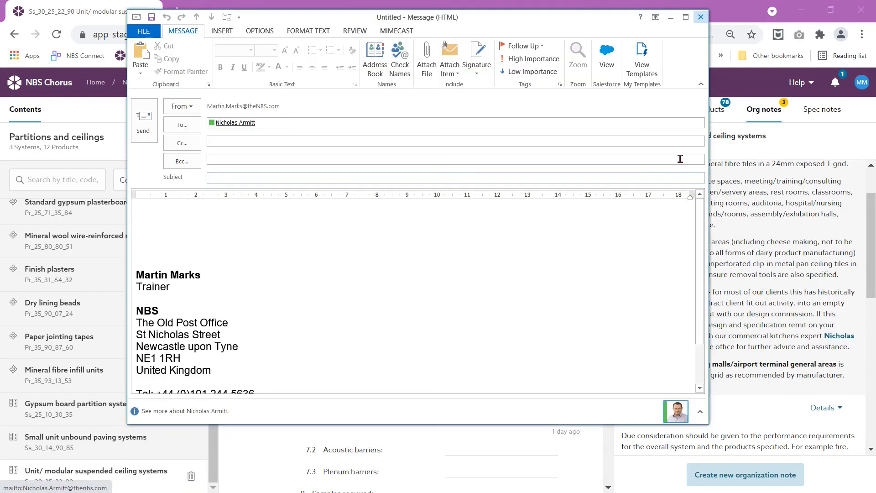
left_click(701, 16)
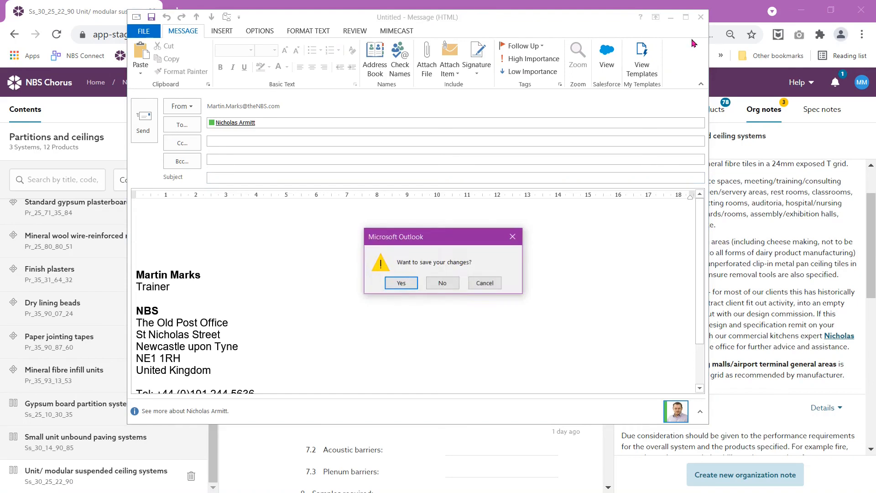
left_click(448, 282)
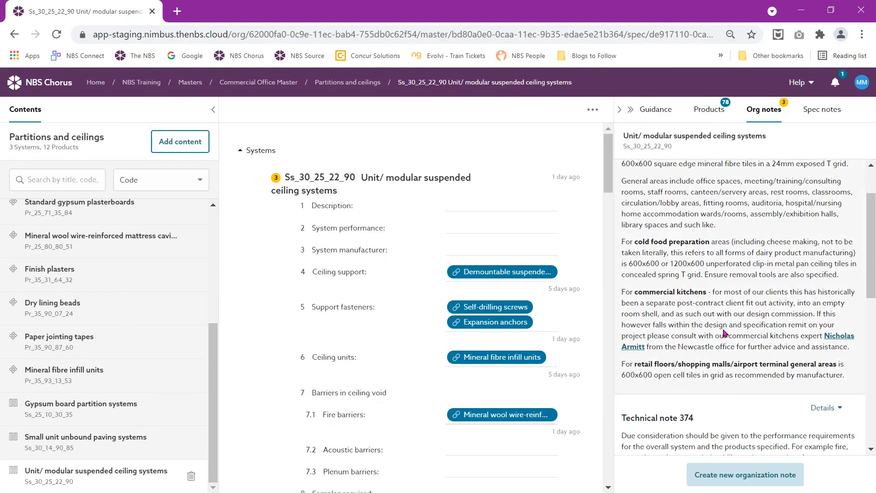
Step: Review Technical note 374 and Best practice note 114 on ceiling clips, through to its case notes and investigation report link
scroll(725, 333, "down", 2)
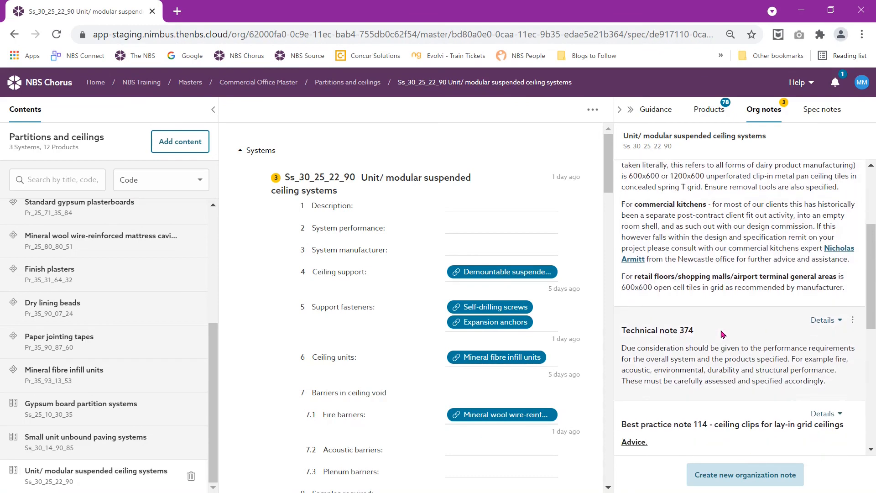
scroll(723, 334, "down", 1)
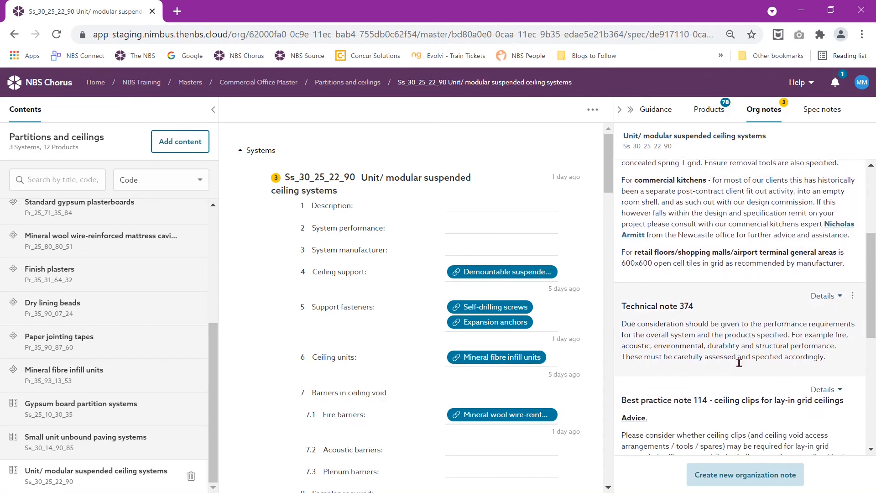
scroll(739, 364, "down", 1)
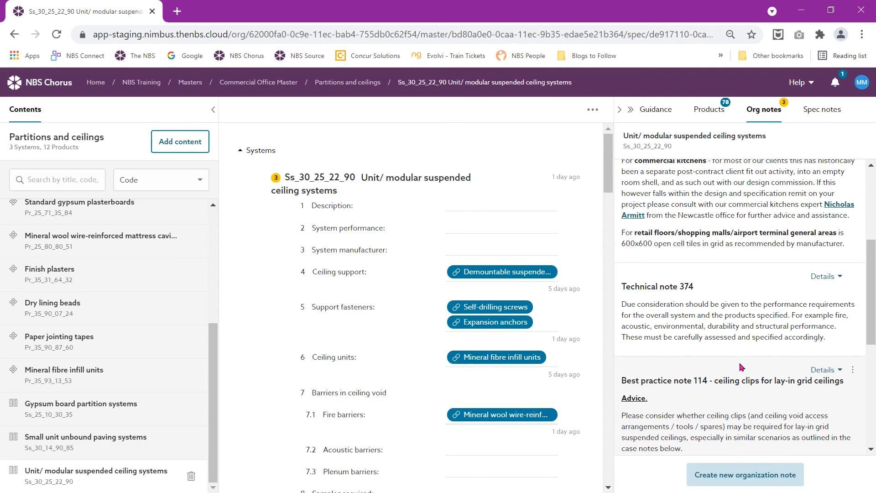
scroll(739, 360, "down", 3)
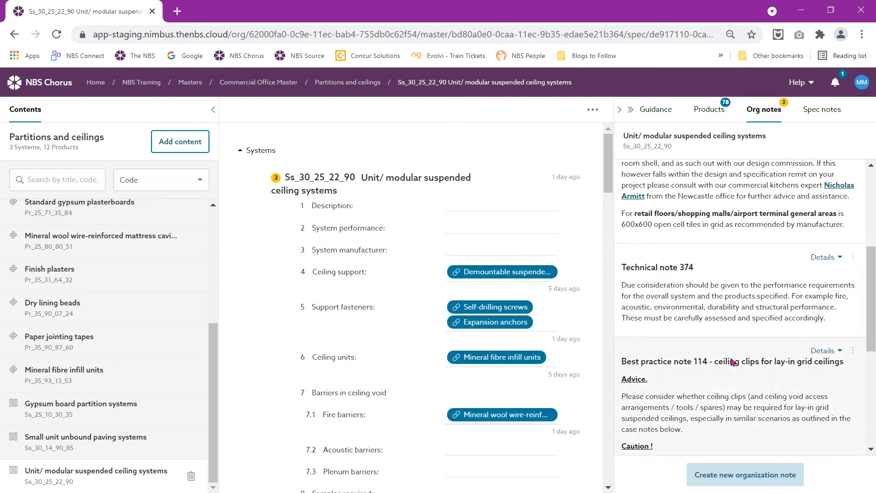
scroll(730, 347, "down", 5)
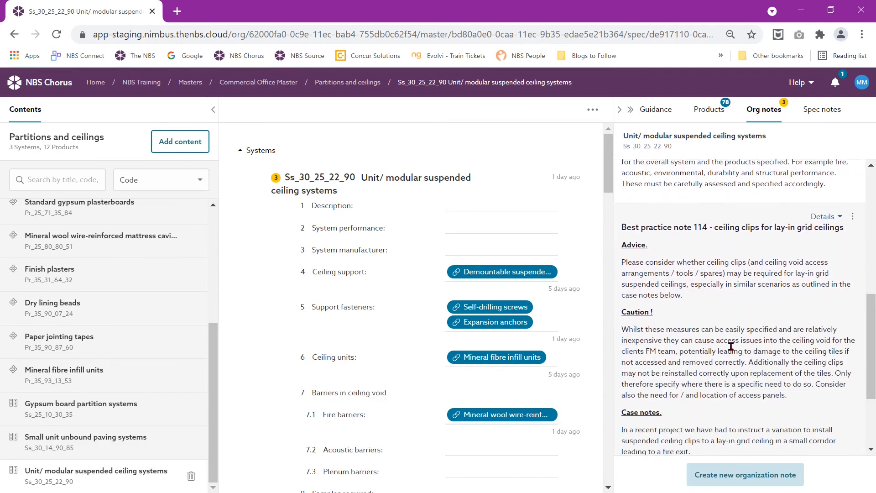
scroll(730, 346, "up", 1)
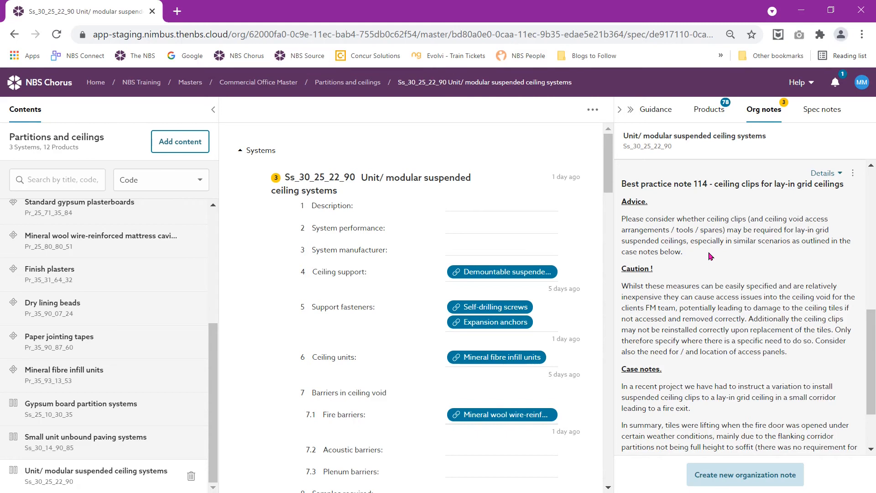
scroll(714, 263, "down", 1)
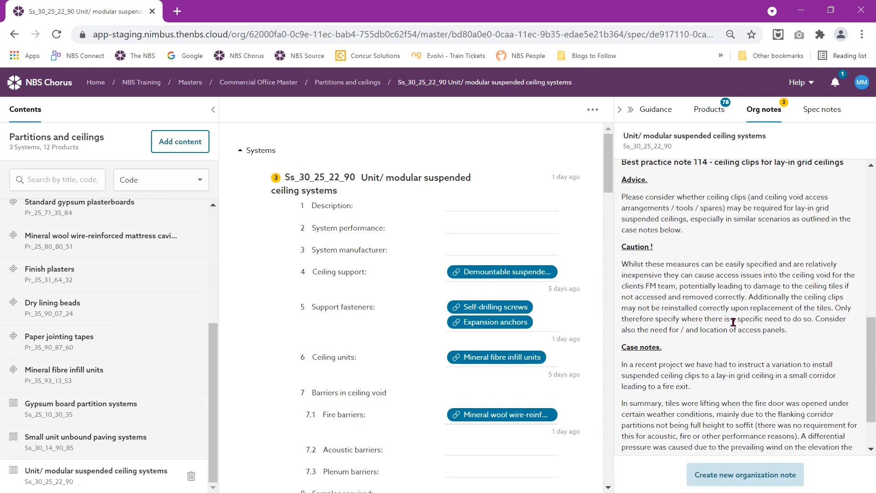
scroll(738, 358, "down", 1)
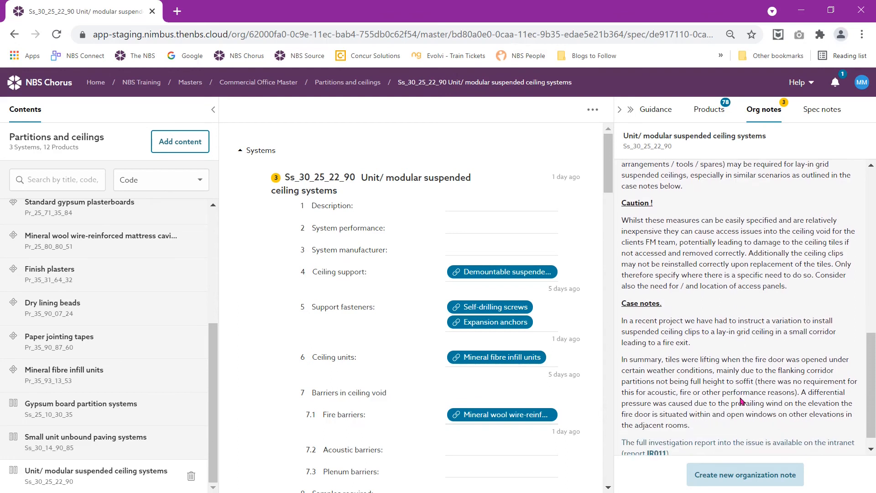
scroll(741, 400, "down", 1)
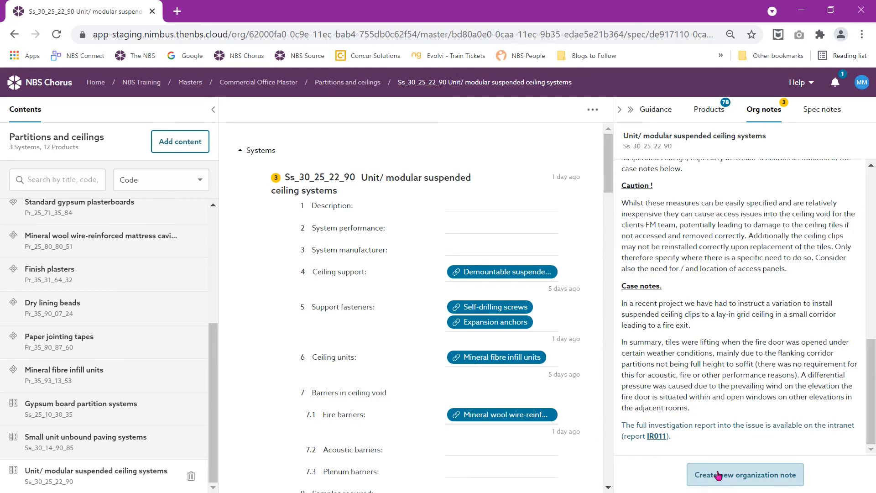
Step: Draft a new organization note titled "Spare tiles to be provided" with the text "Always specify 1 box of spare tiles."
left_click(716, 474)
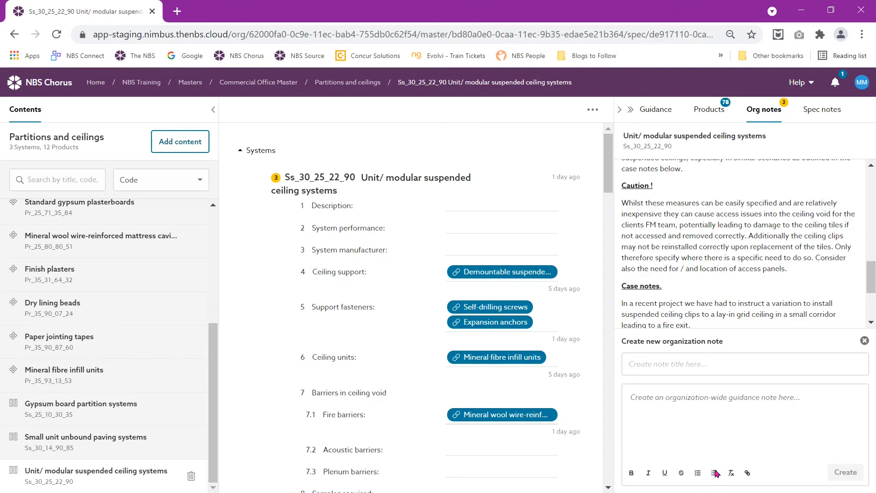
left_click(686, 362)
type("Sp")
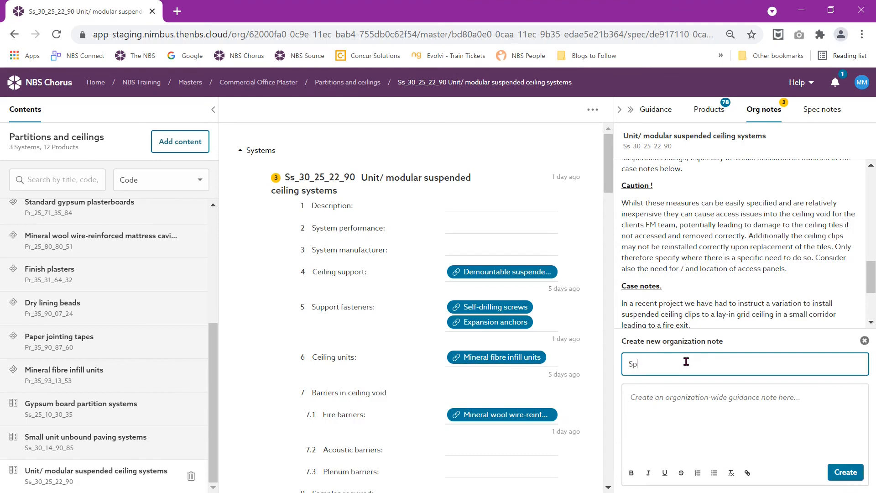
type("are tiles to be provided")
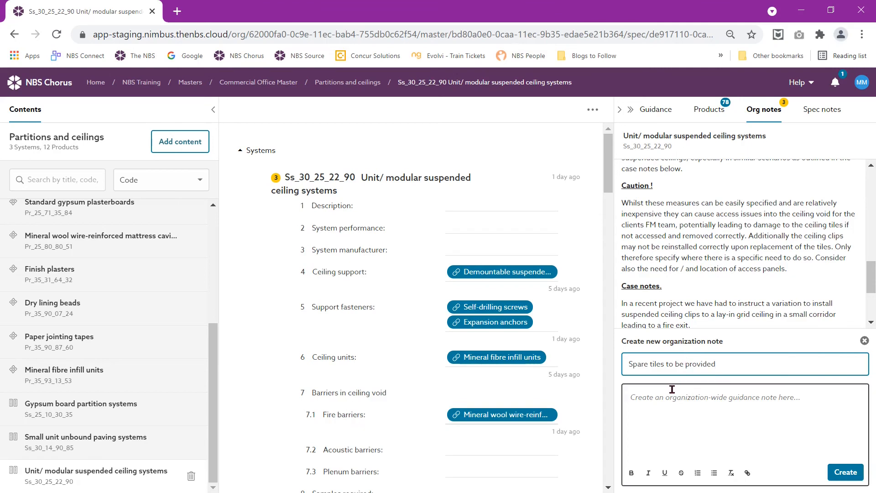
left_click(661, 405)
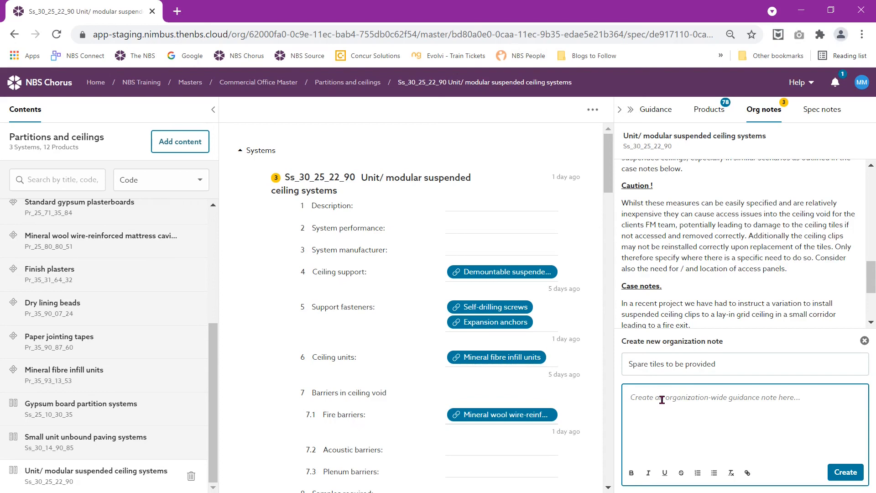
type("Alw")
type("a")
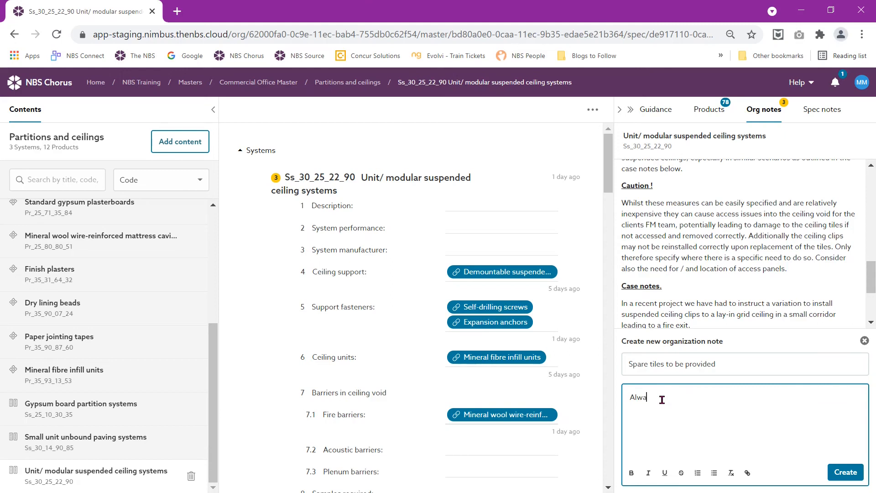
type("ys specify 1 box of spare tiles.")
Step: Make "1 box" bold in the drafted note text and create the organization note
left_click_drag(682, 397, 705, 397)
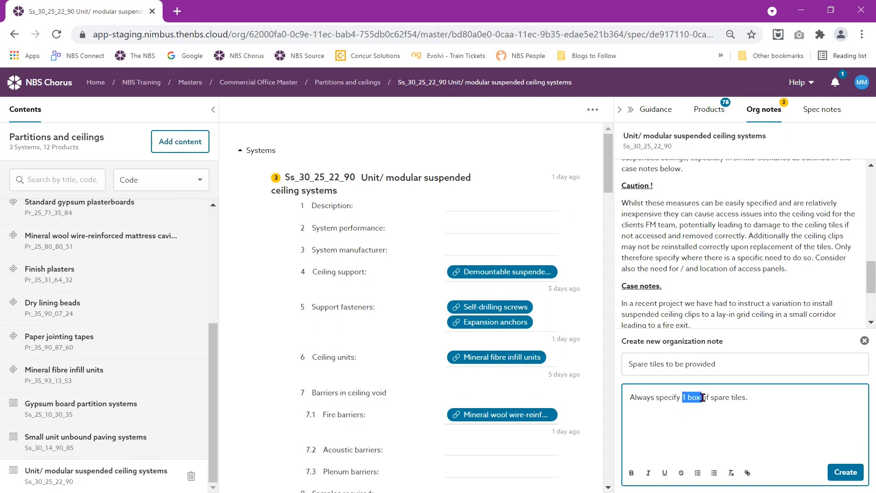
left_click(632, 473)
left_click(742, 421)
left_click(846, 474)
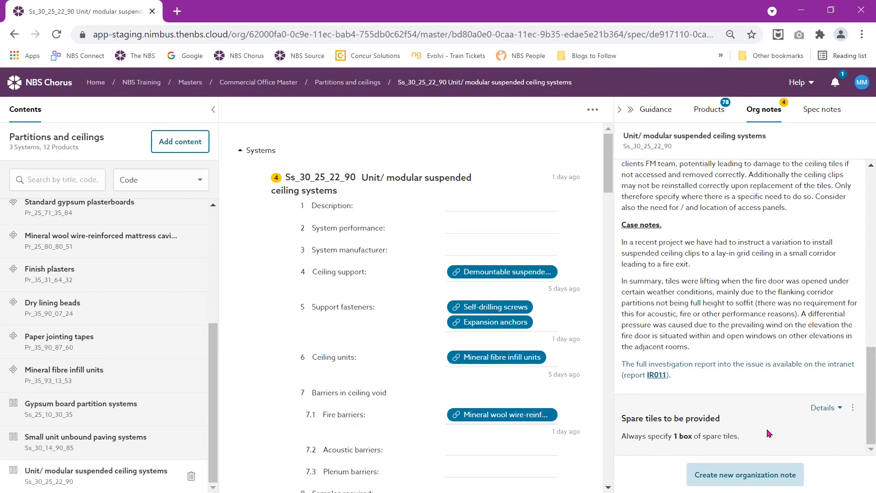
Step: Edit the "Spare tiles to be provided" organization note to read "Always specify 2 boxes of spare tiles." and save it
left_click(852, 411)
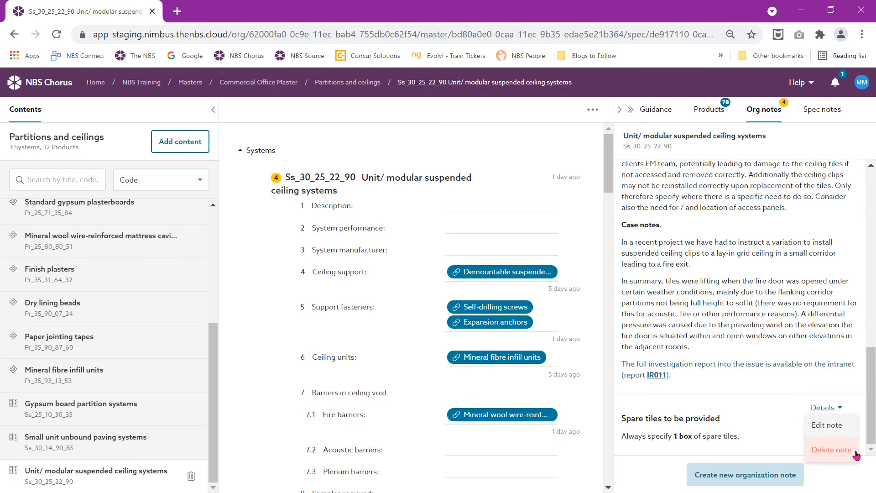
left_click(839, 433)
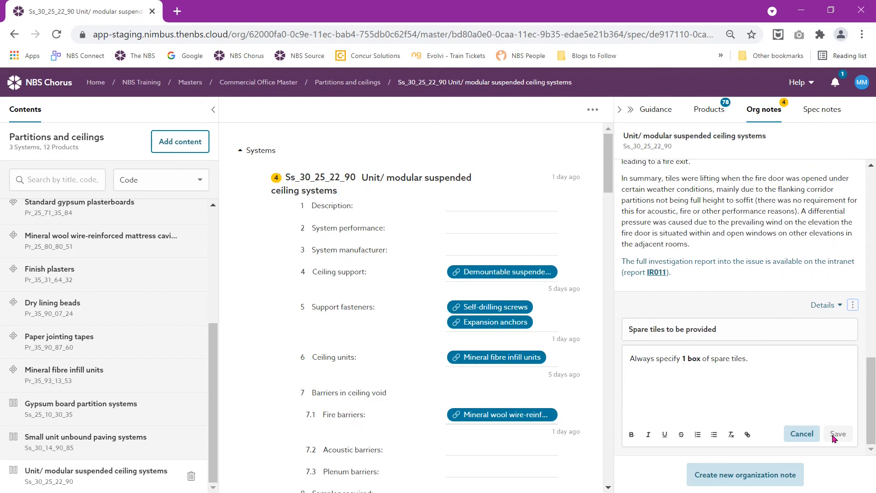
left_click(686, 359)
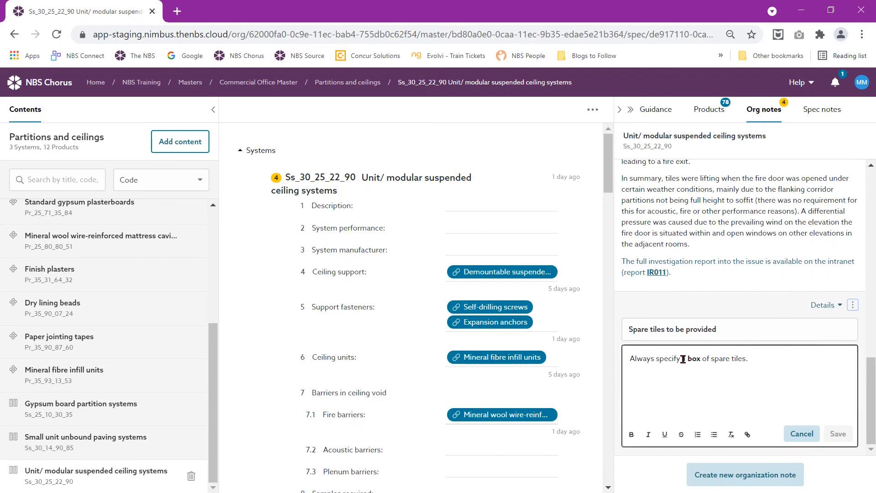
type("2")
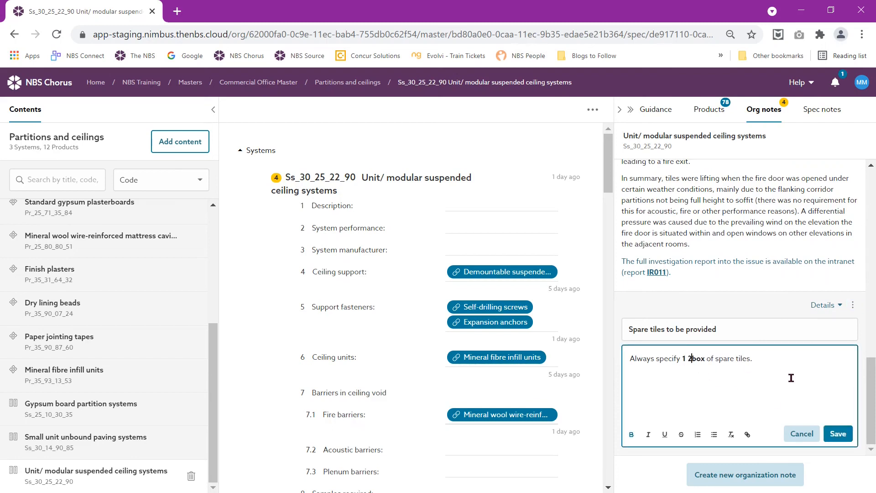
key("Left")
key("Left")
key("BackSpace")
key("BackSpace")
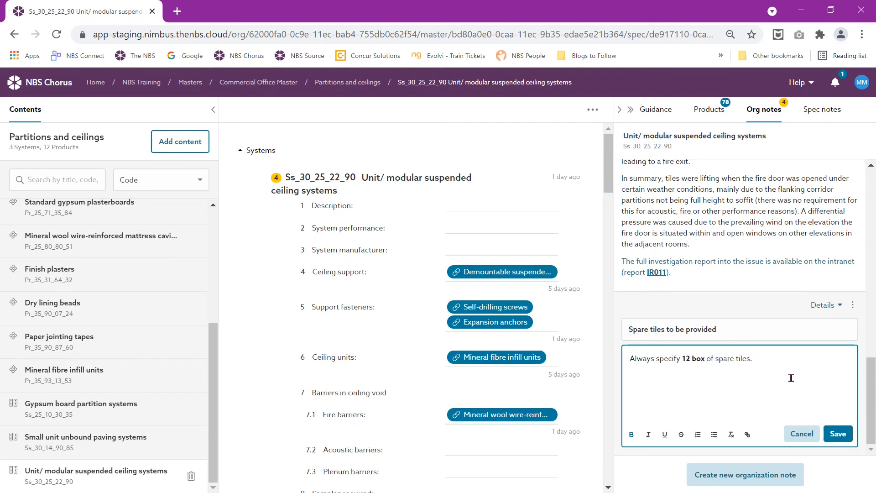
key("Right")
key("Right")
key("Right")
key("Right")
key("Right")
type("es")
left_click(838, 436)
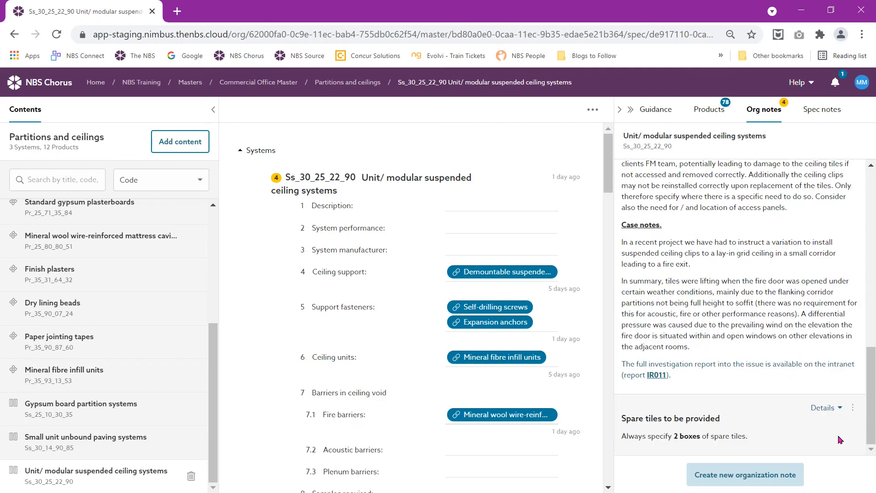
Step: Check who created and last edited the "Spare tiles to be provided" note, and collapse its details again
left_click(832, 409)
scroll(797, 423, "down", 1)
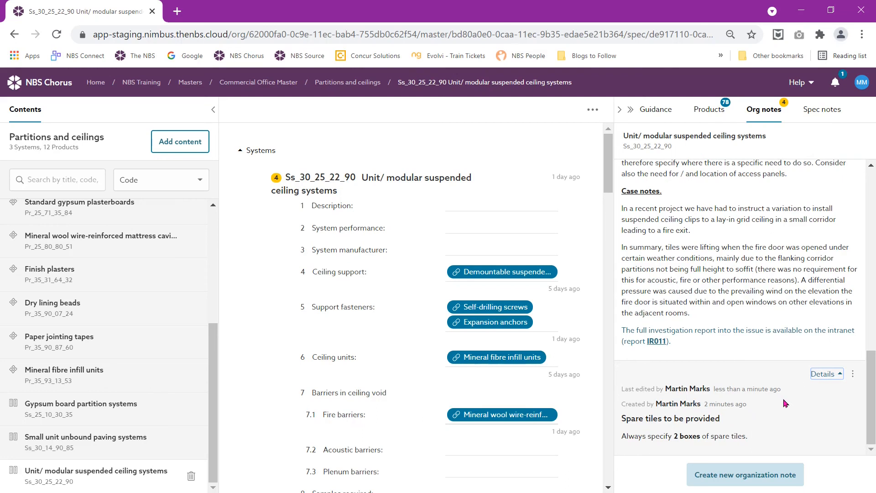
left_click(836, 375)
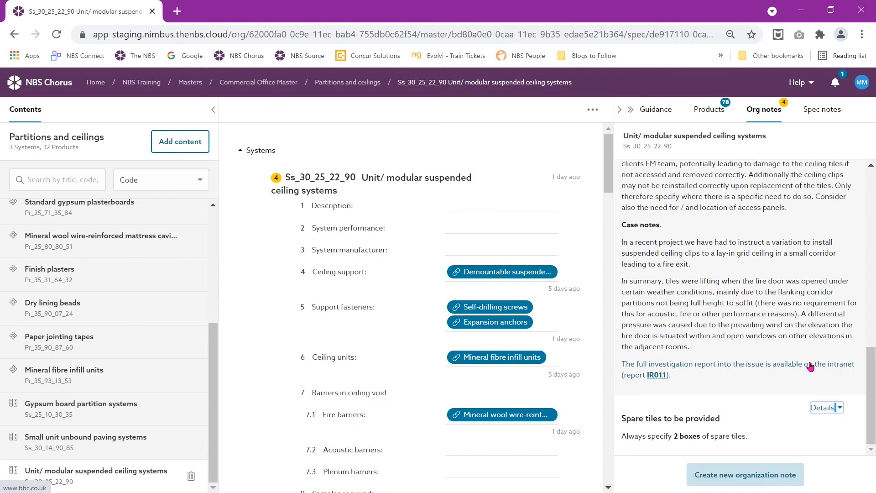
Step: Open the Architectural Uniclass Specification in the Notes in Chorus Masterclass project
left_click(19, 85)
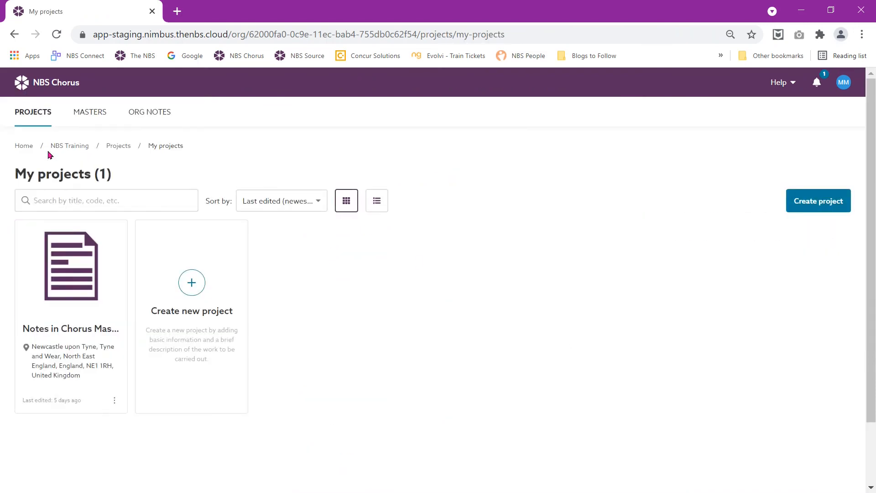
left_click(67, 294)
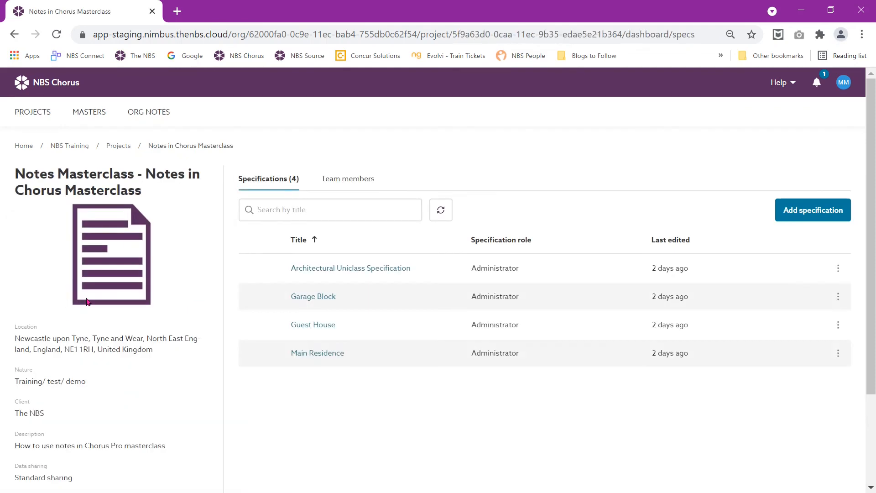
left_click(331, 273)
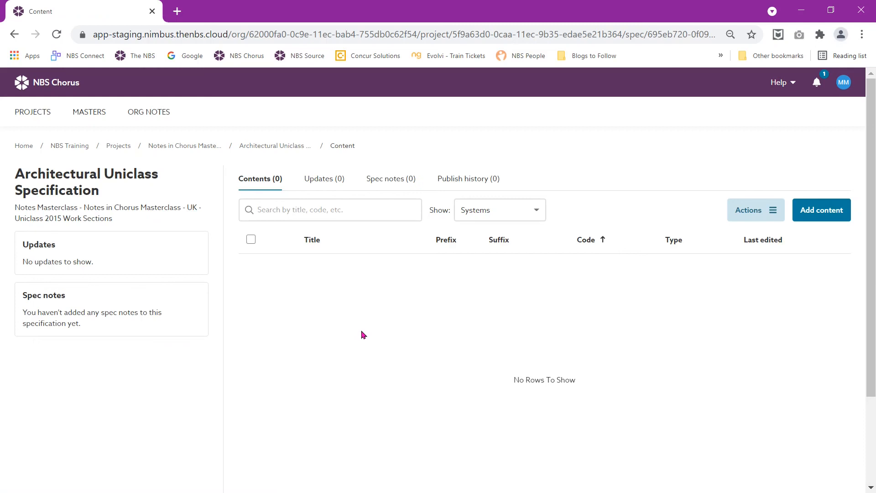
Step: Search the content library for "small unit unbound paving" and add system Ss_30_14_90_85 to the specification
left_click(826, 216)
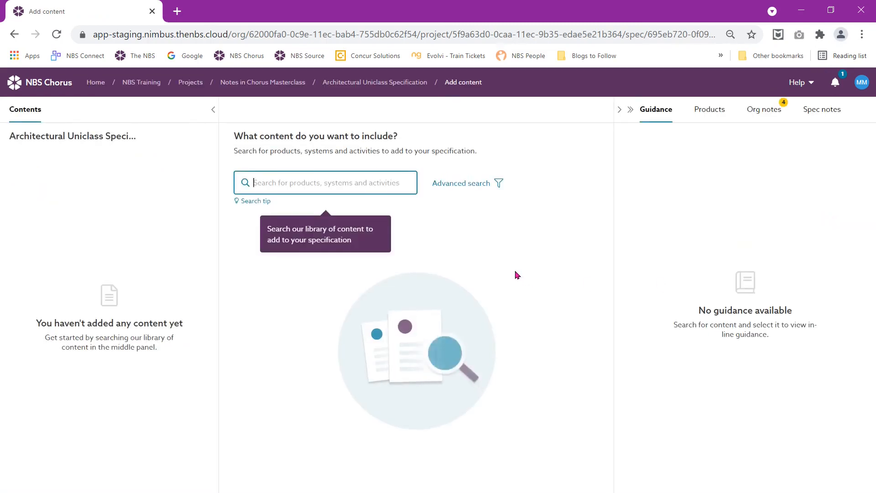
left_click(325, 185)
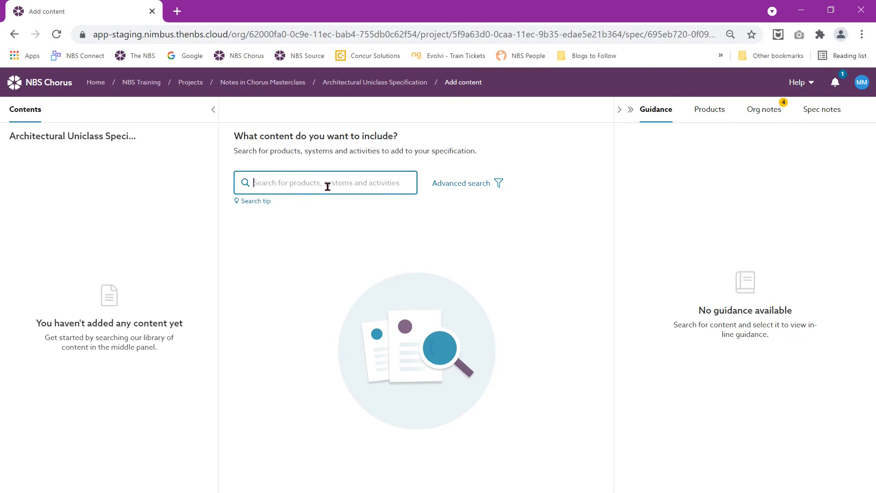
type("small unit u")
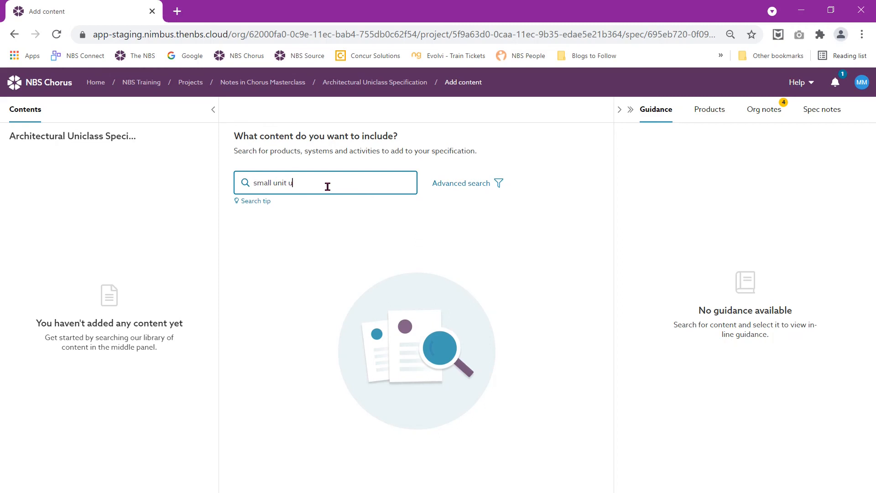
type("nbound paving")
key("Return")
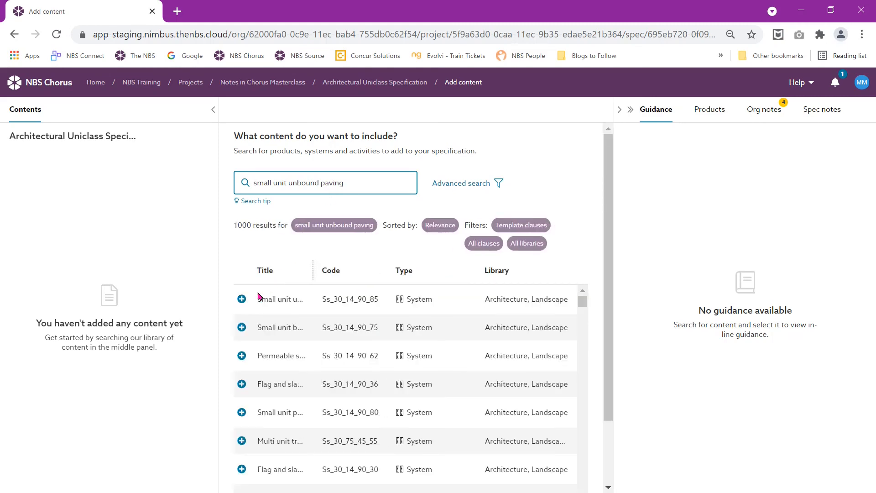
left_click(243, 303)
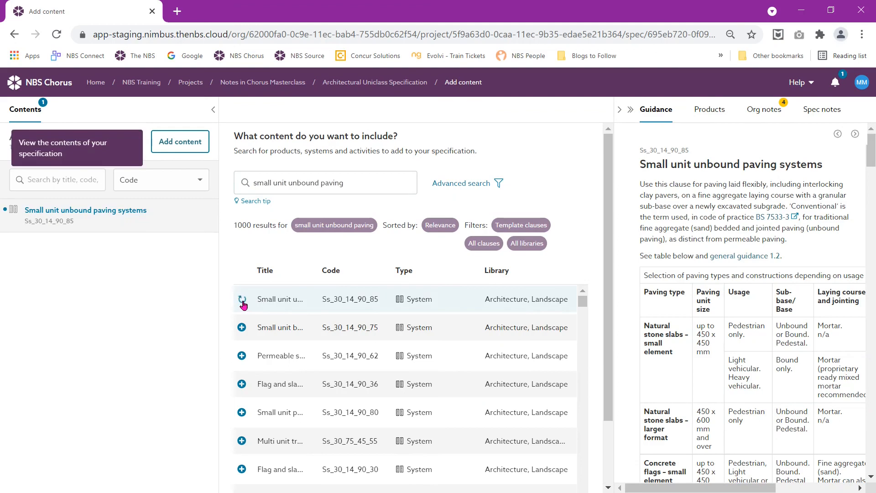
Step: Search the content library for "gypsum partitions" and add Gypsum board partition systems, Ss_25_10_30_35, to the specification
left_click_drag(365, 184, 252, 178)
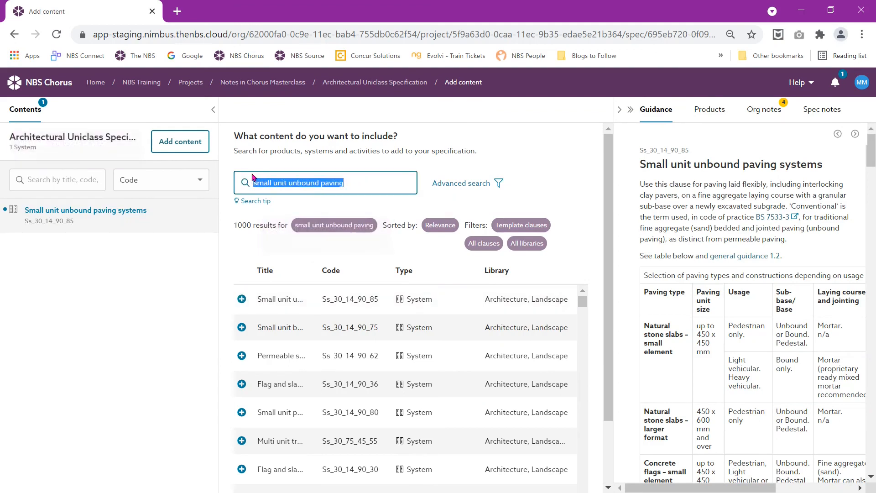
type("gyp")
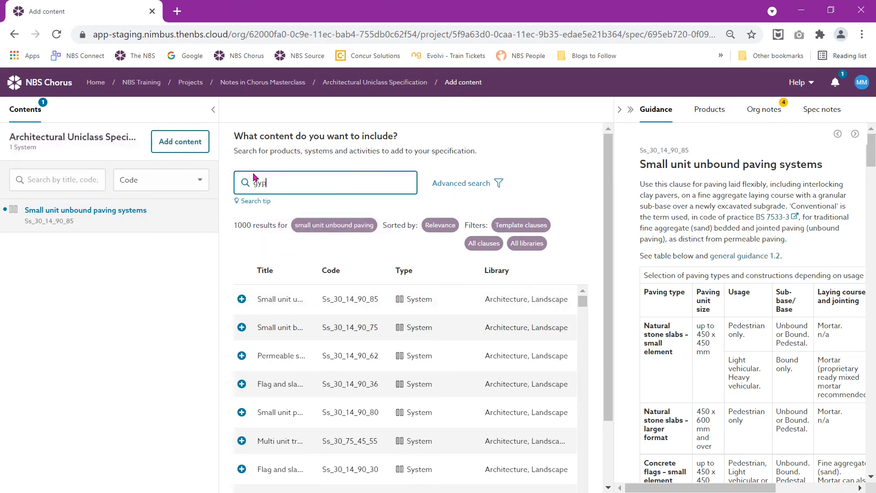
type("sum partitions")
key("Return")
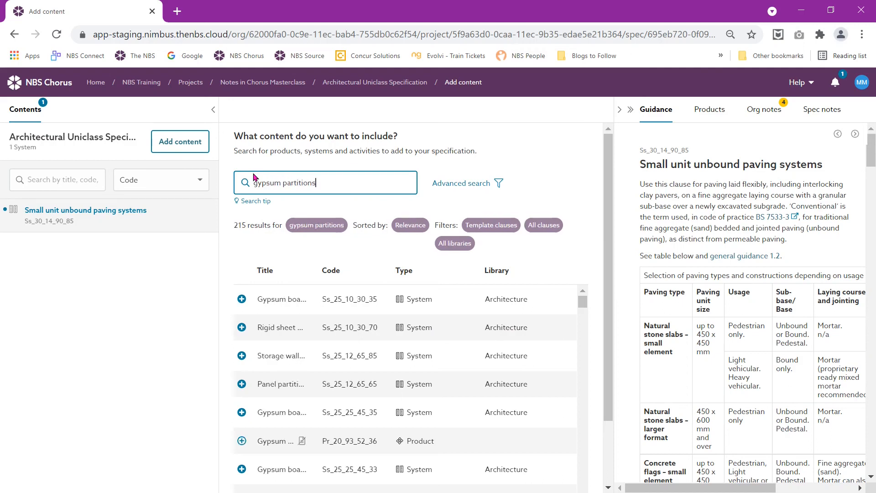
left_click(241, 300)
Step: Search the content library for "suspended ceilings" and add Unit/ modular suspended ceiling systems, Ss_30_25_22_90, to the specification
left_click_drag(333, 182, 253, 184)
type("sus")
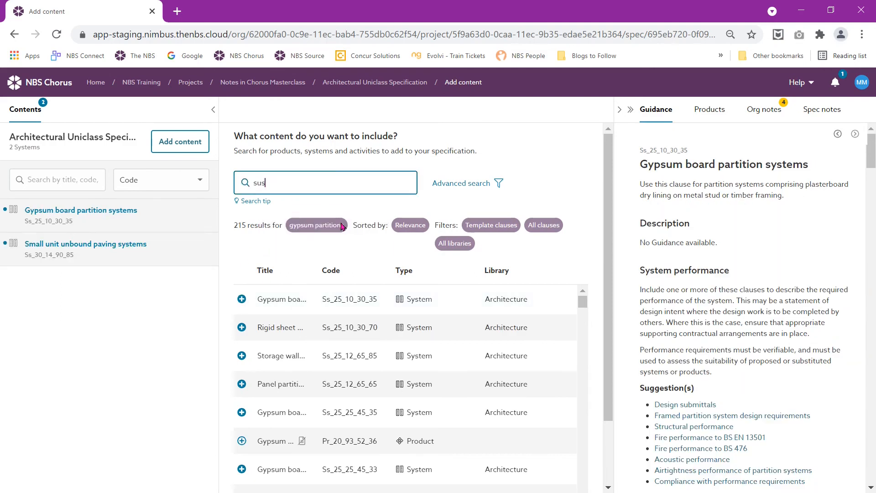
type("pended ceilings")
key("Return")
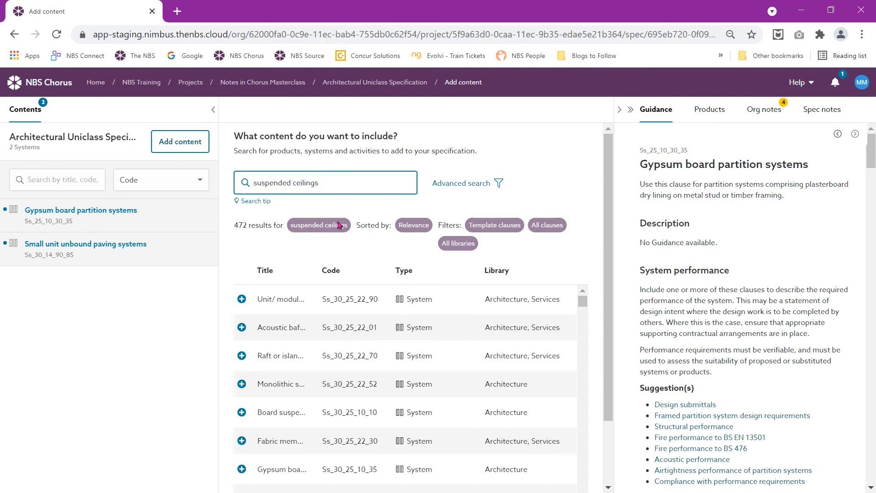
left_click(242, 299)
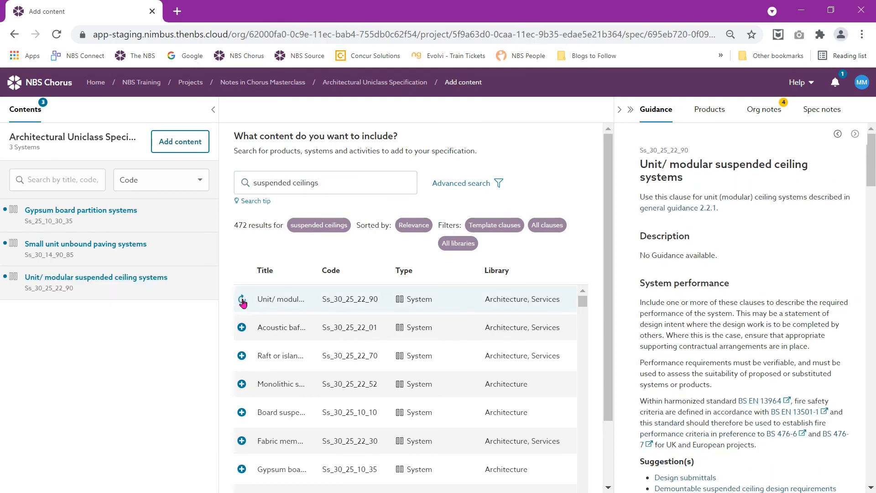
Step: Review all organization notes attached to Unit/ modular suspended ceiling systems in the project specification, down to the spare tiles note
left_click(135, 284)
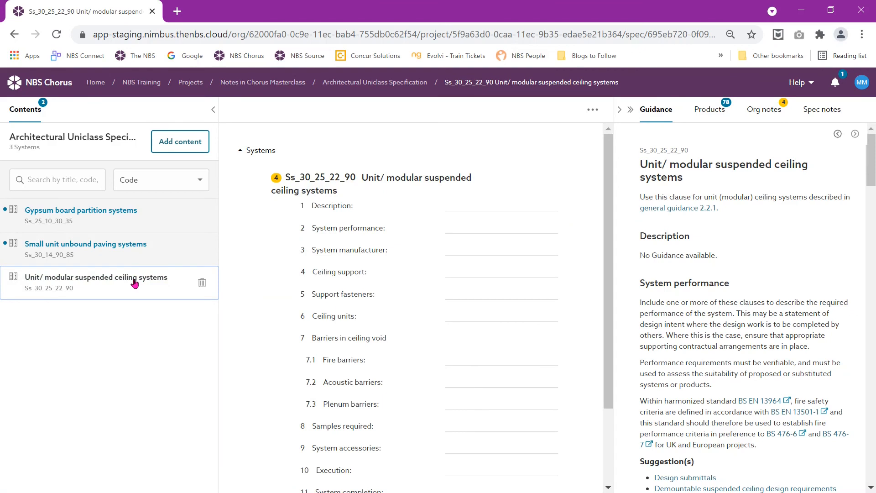
left_click(765, 114)
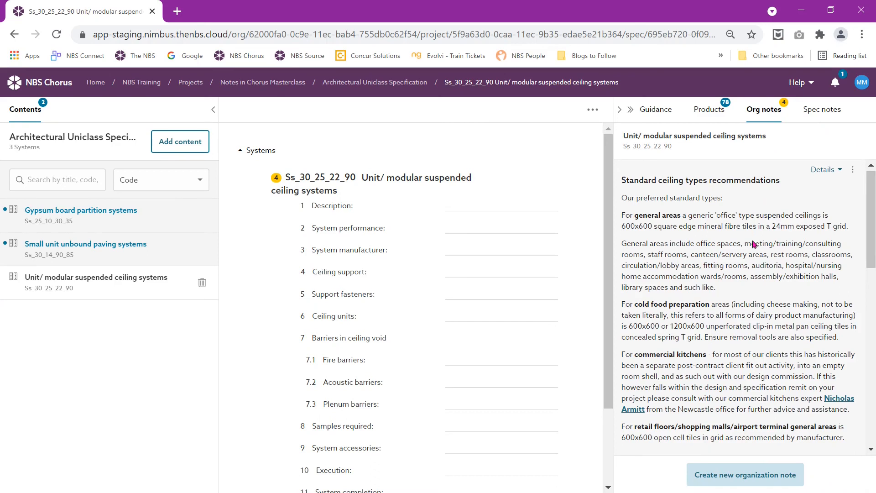
scroll(754, 244, "down", 5)
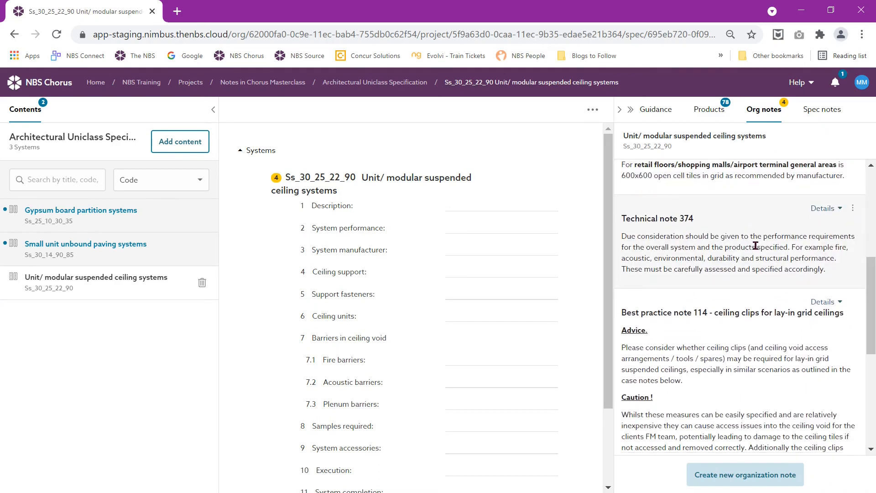
scroll(756, 247, "down", 5)
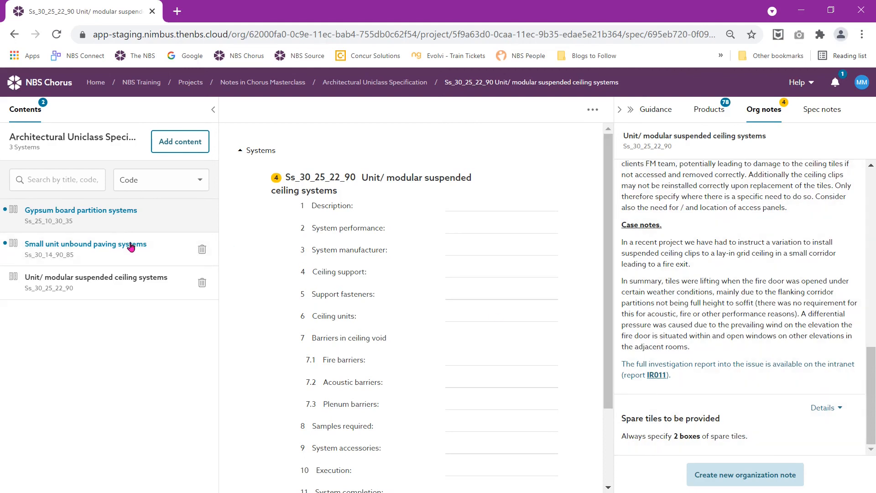
Step: Review the organization notes for Gypsum board partition systems and for Small unit unbound paving systems
left_click(110, 215)
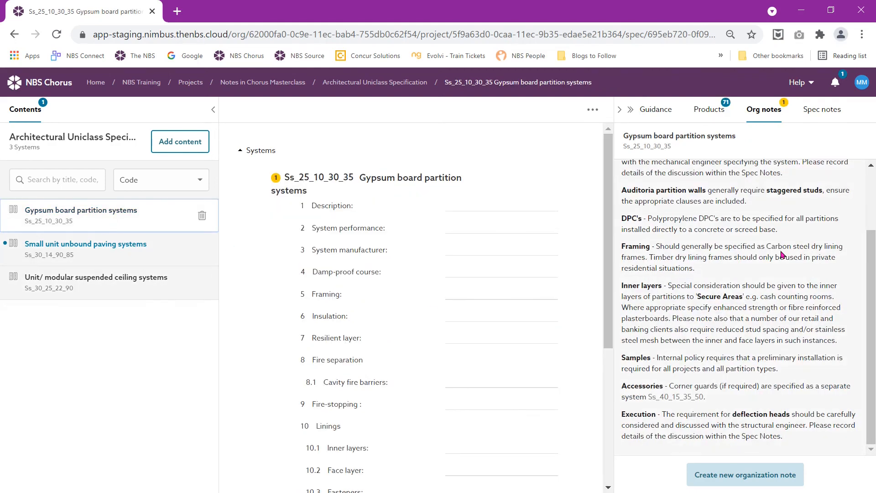
scroll(771, 240, "up", 2)
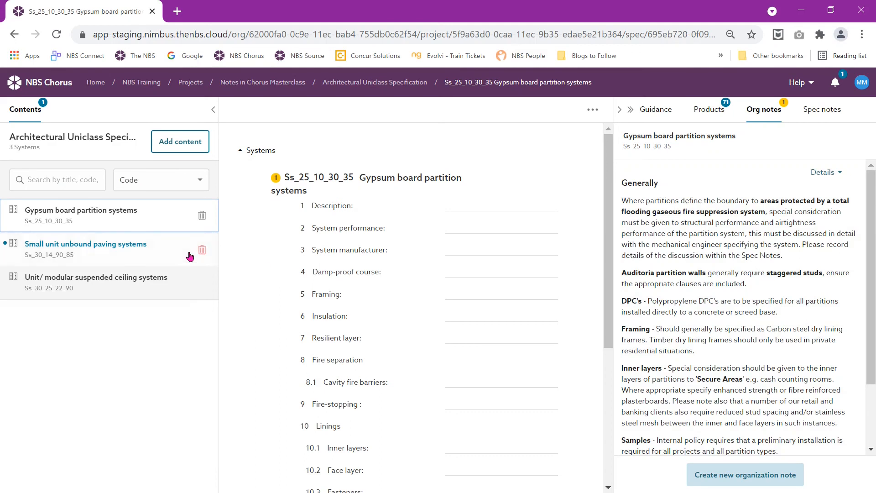
left_click(174, 252)
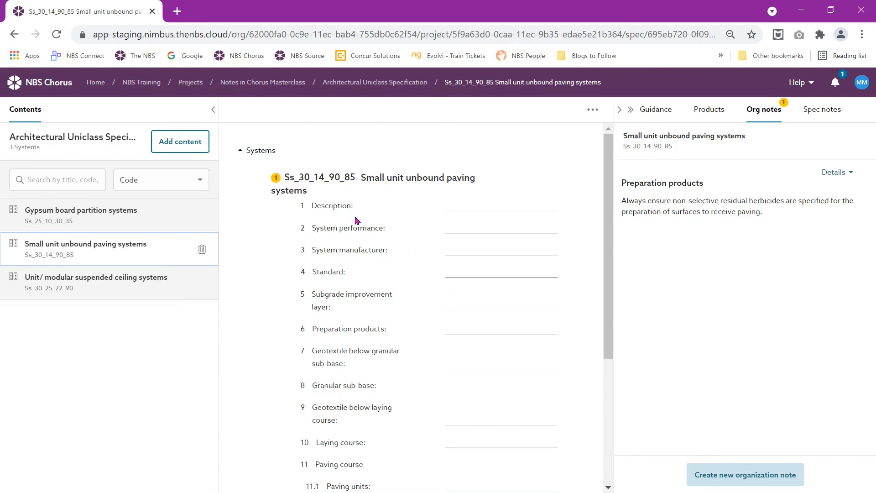
Step: View the full list of organization notes and sort it by last edited, oldest first and back to newest first
left_click(21, 86)
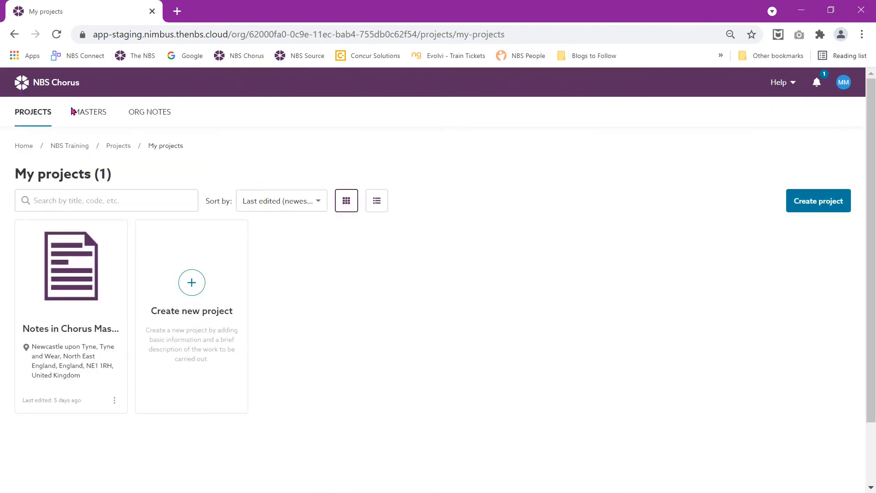
left_click(155, 122)
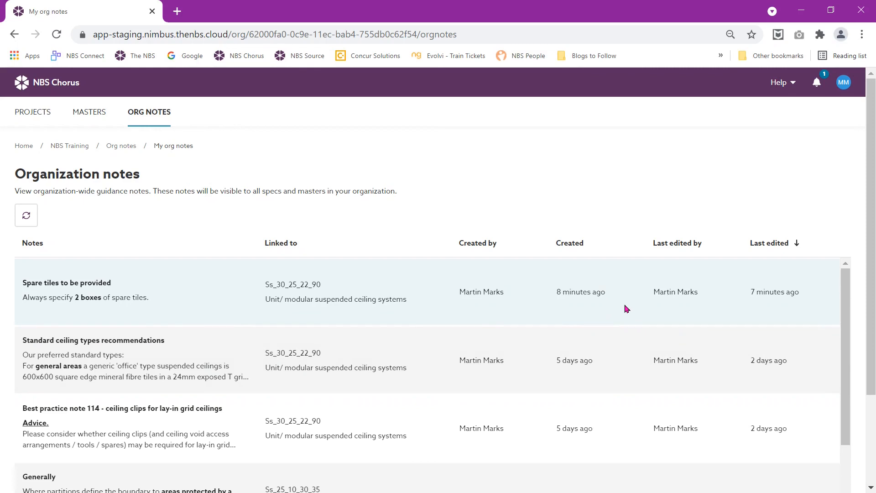
left_click(676, 255)
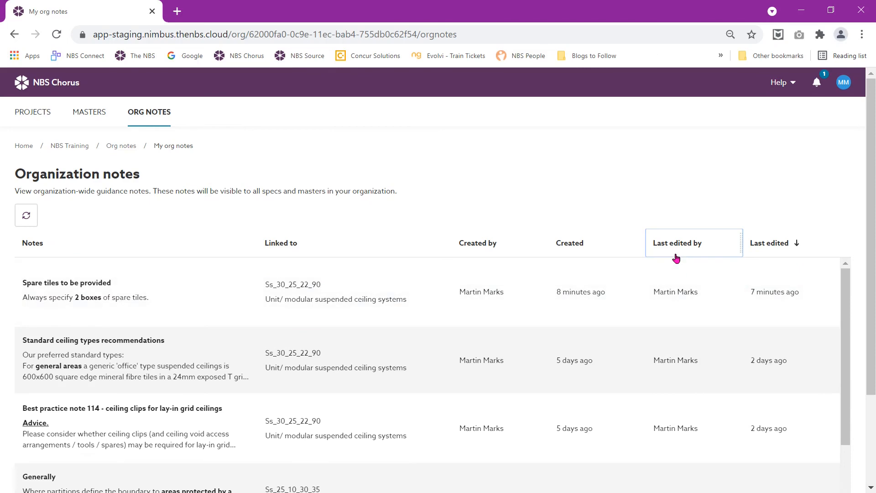
left_click(759, 247)
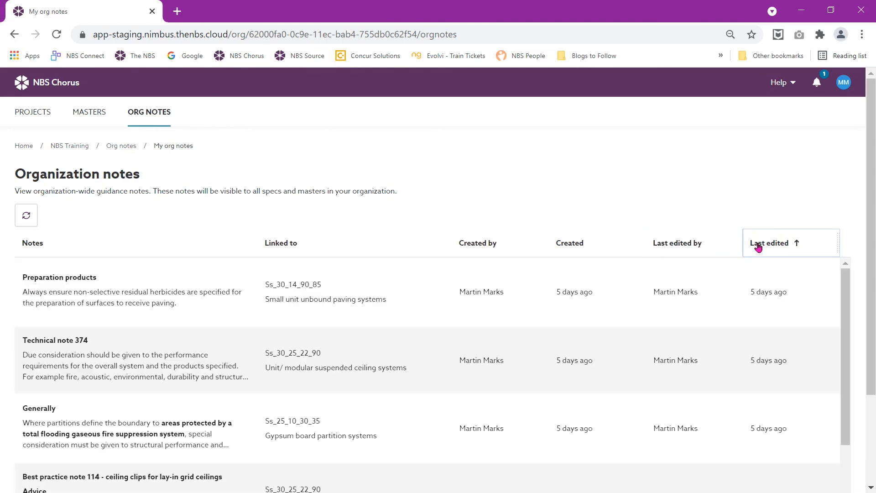
left_click(759, 247)
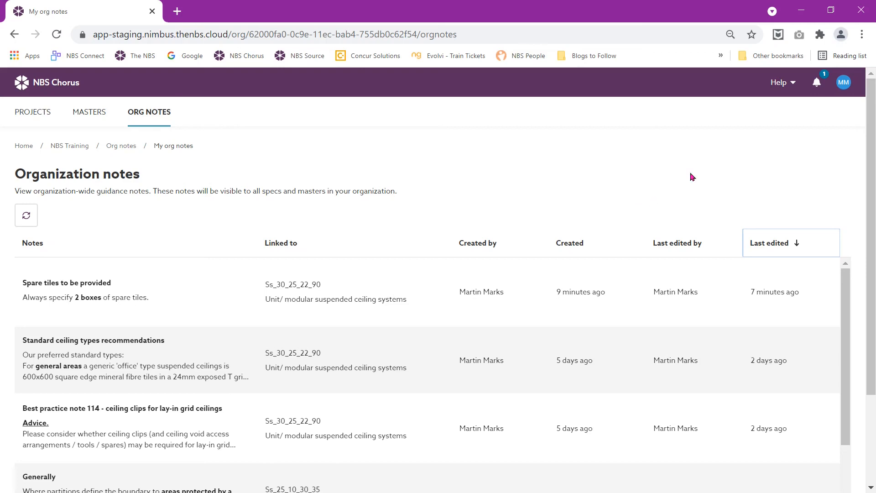
Step: Open the help options and choose to suggest a feature
left_click(793, 87)
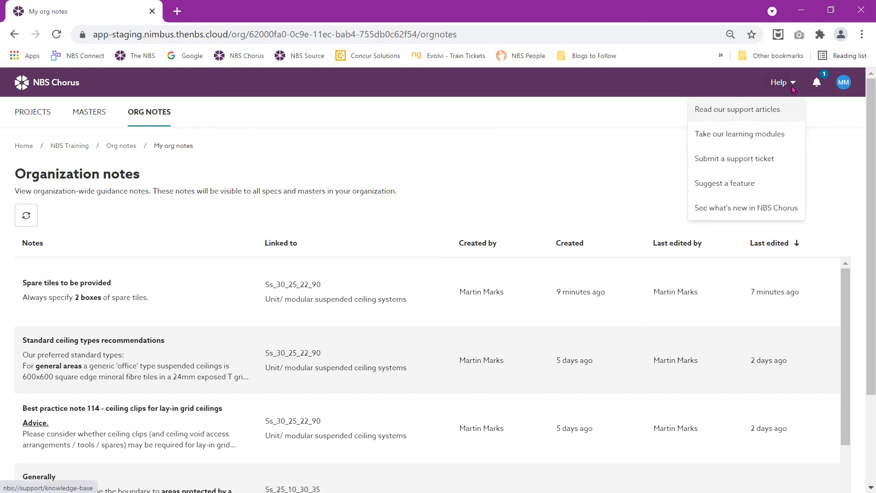
left_click(752, 185)
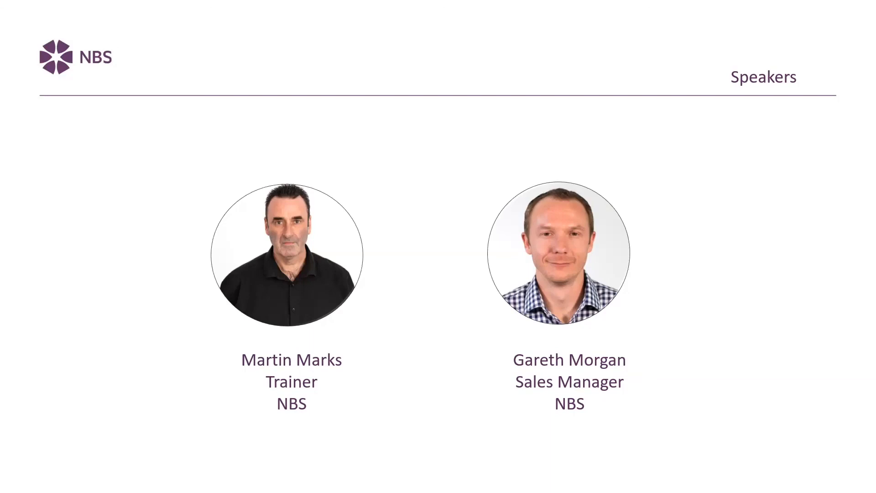
key("Right")
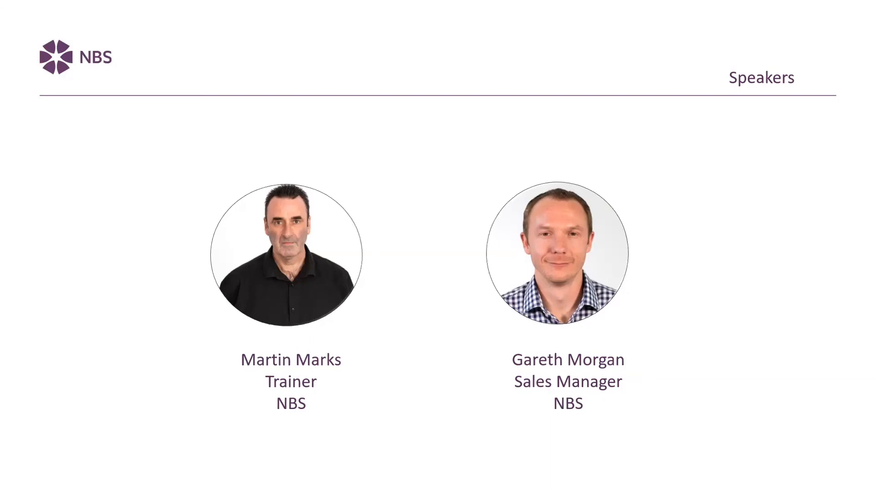